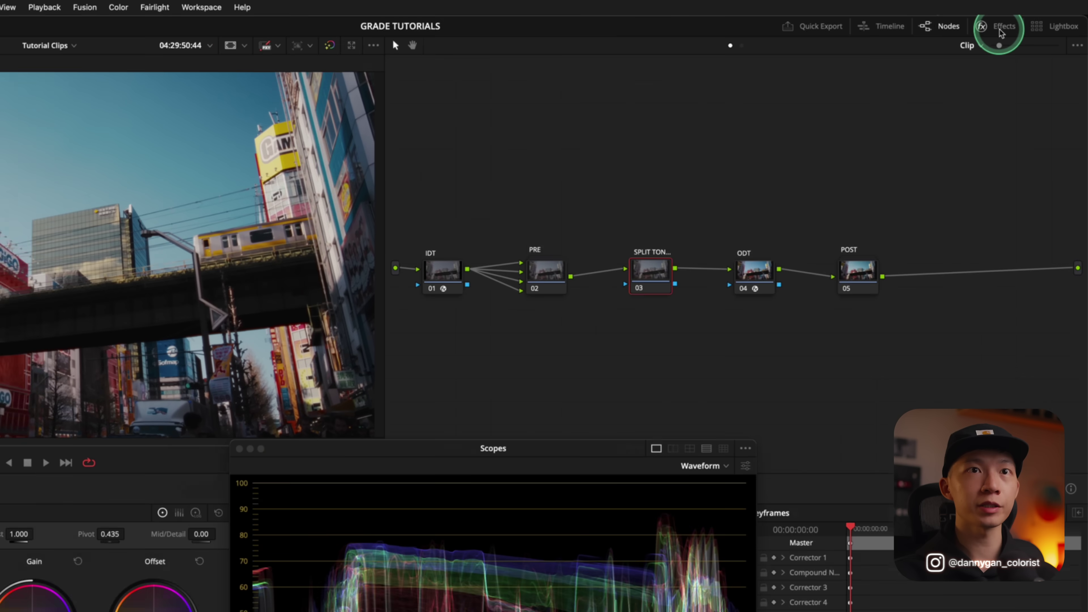
Apply the Split Tone effect to node 03 and keep its mode on Natural.
click(1000, 30)
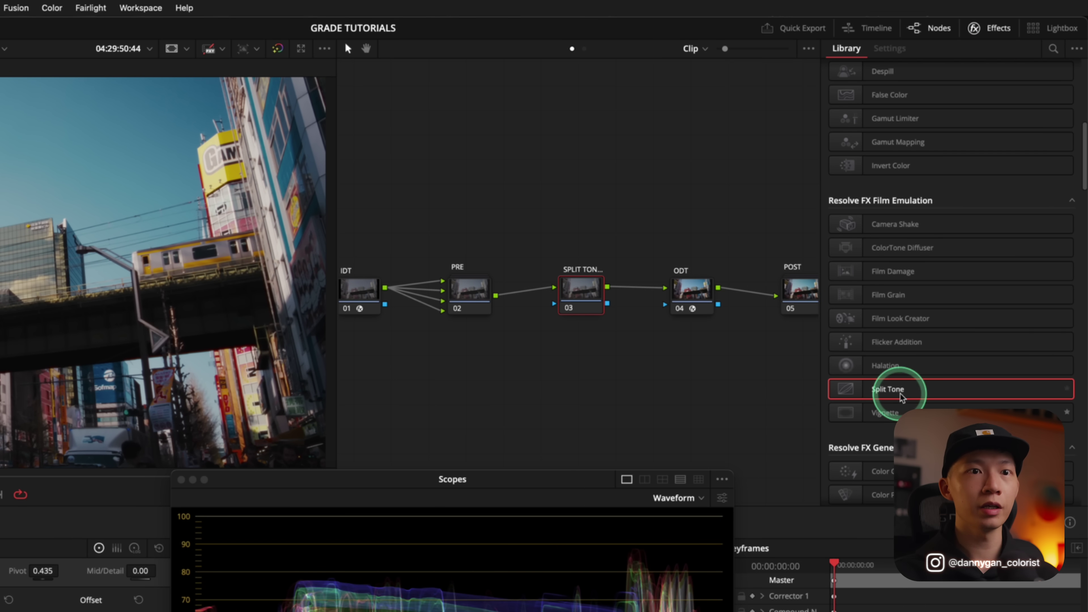
drag(935, 394, 590, 296)
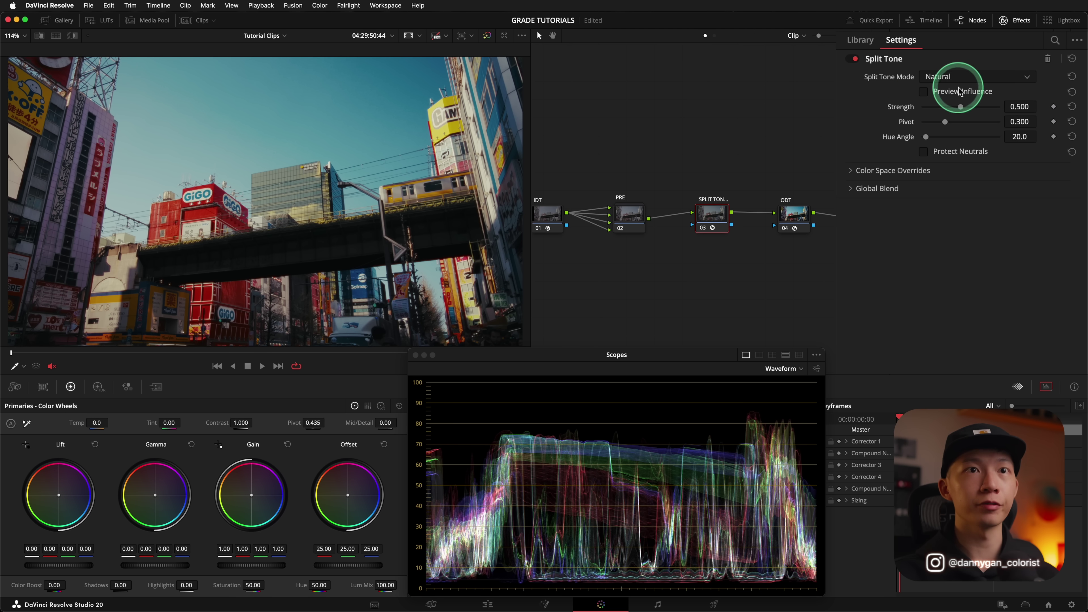
click(993, 76)
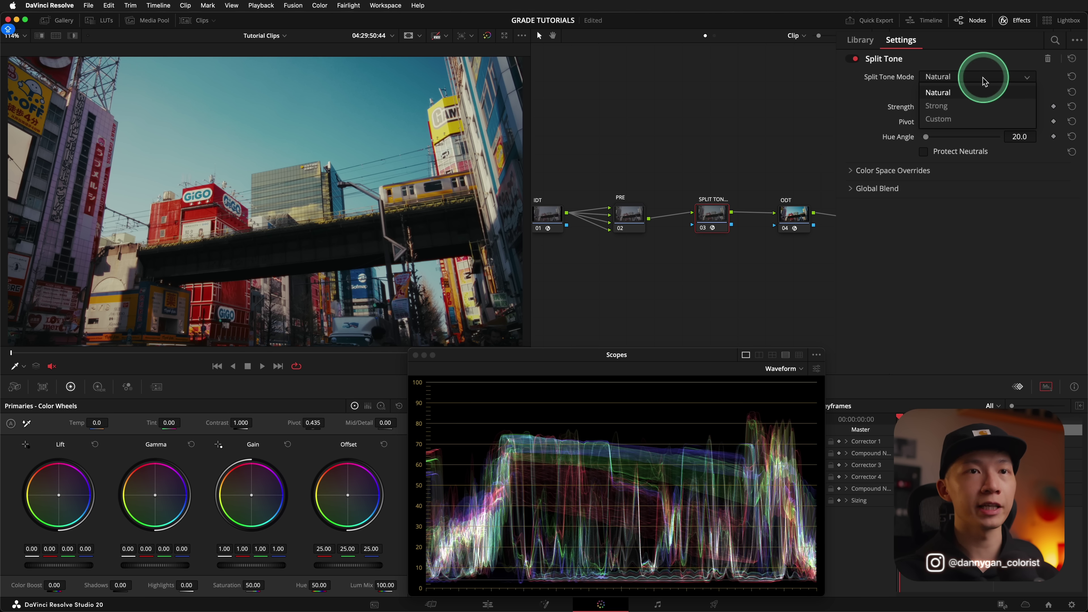
click(995, 88)
Toggle node 03 off and on to compare with and without split tone, ending enabled.
click(714, 203)
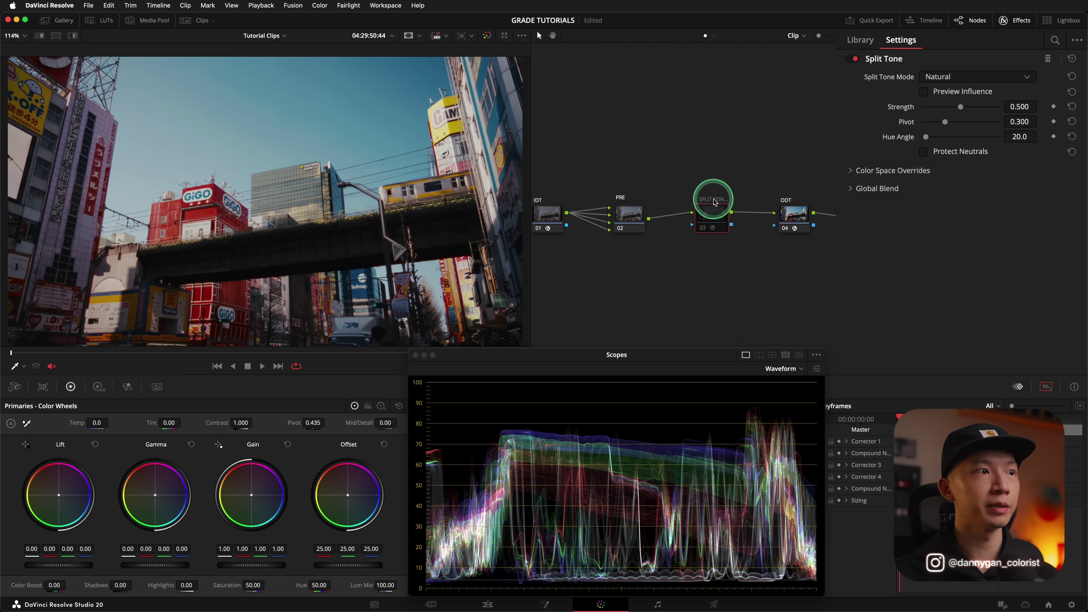
key(ctrl+d)
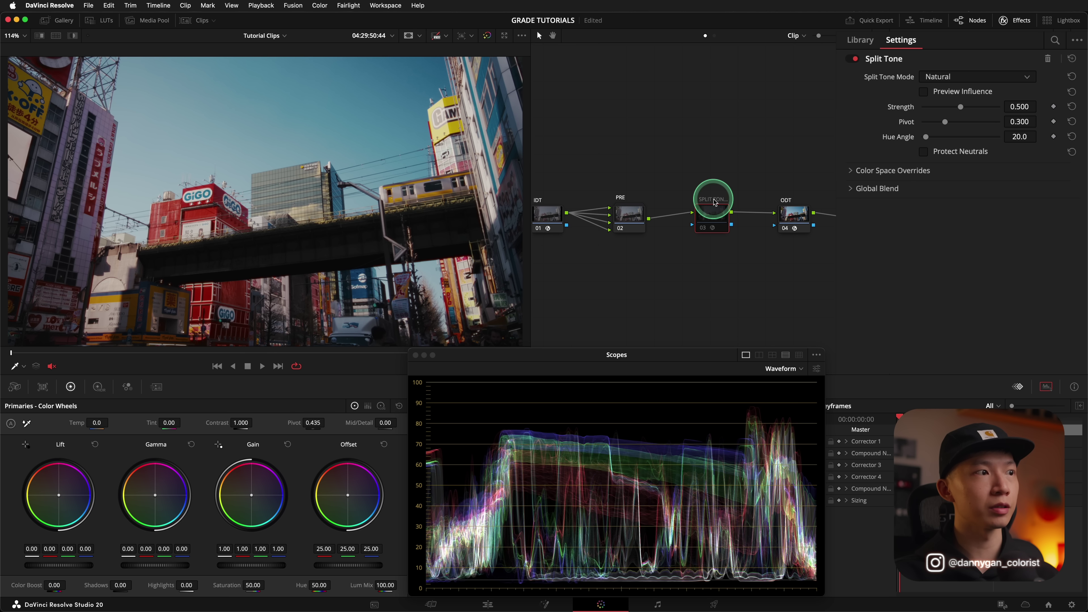
key(ctrl+d)
key(ctrl+d)
key(ctrl+d)
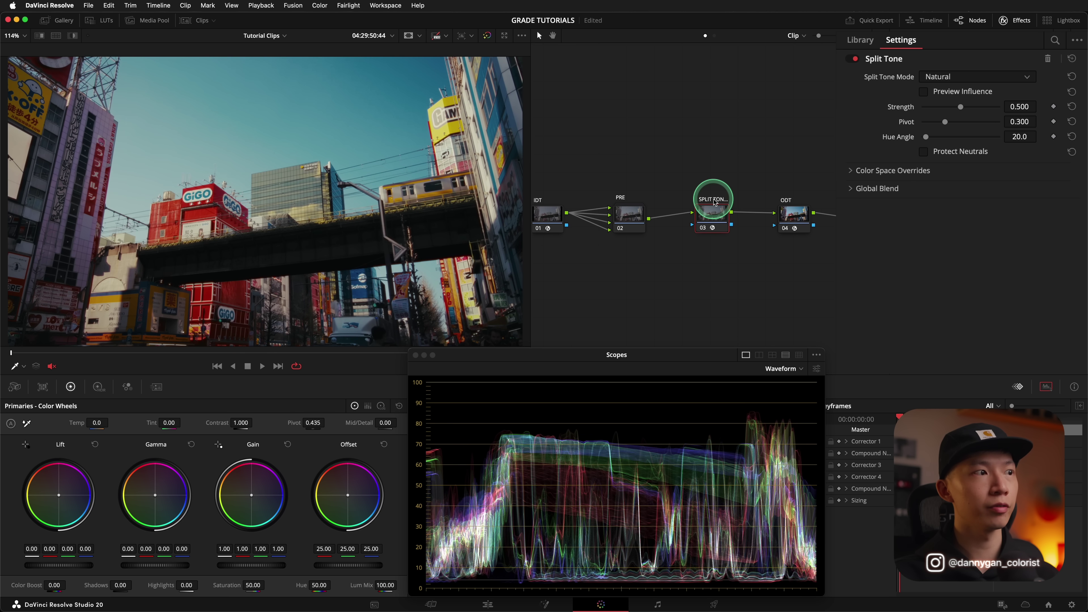
key(ctrl+d)
key(ctrl+d)
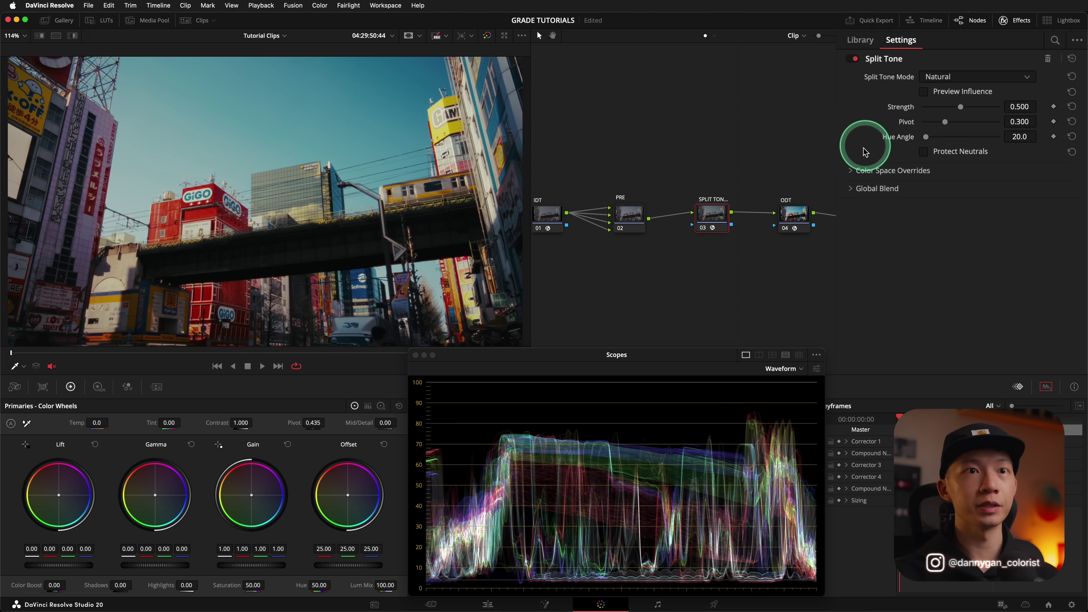
click(853, 174)
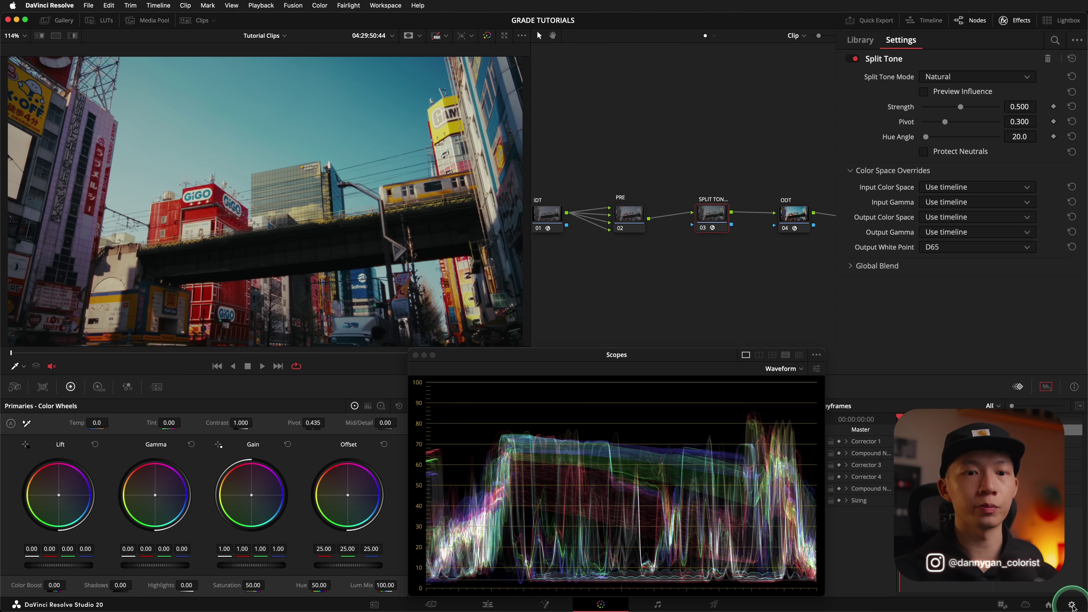
click(1072, 605)
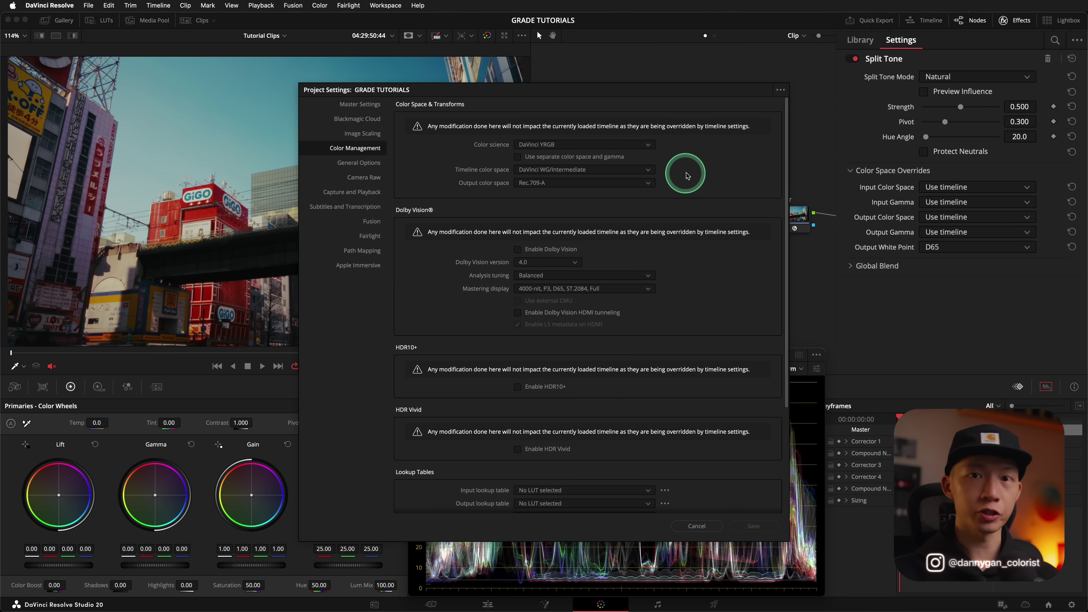
Set Split Tone's input colour space to DaVinci Wide Gamut and input gamma to DaVinci Intermediate.
click(697, 526)
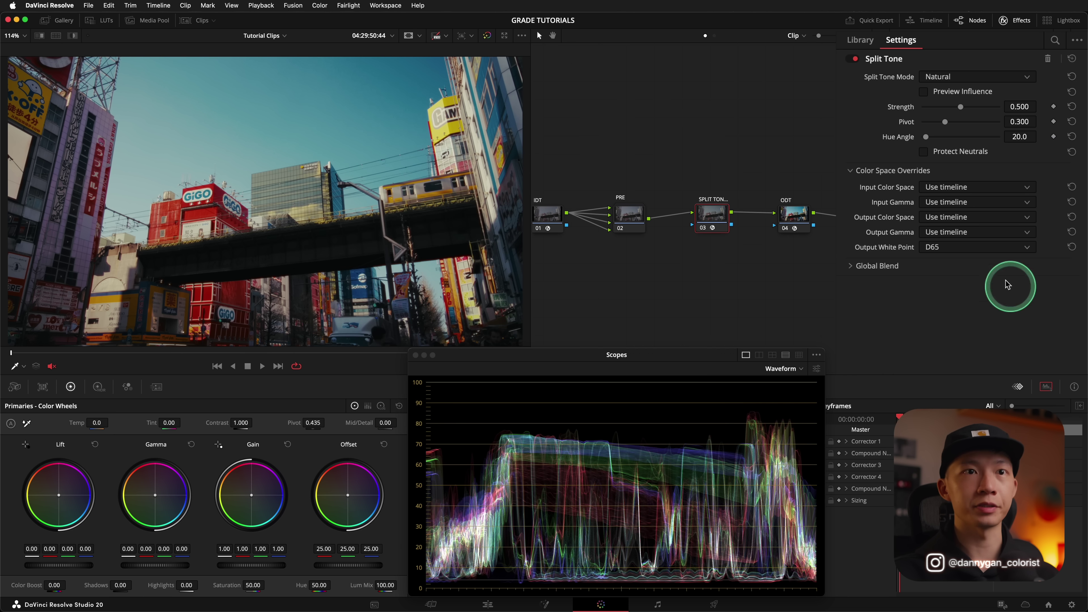
click(977, 187)
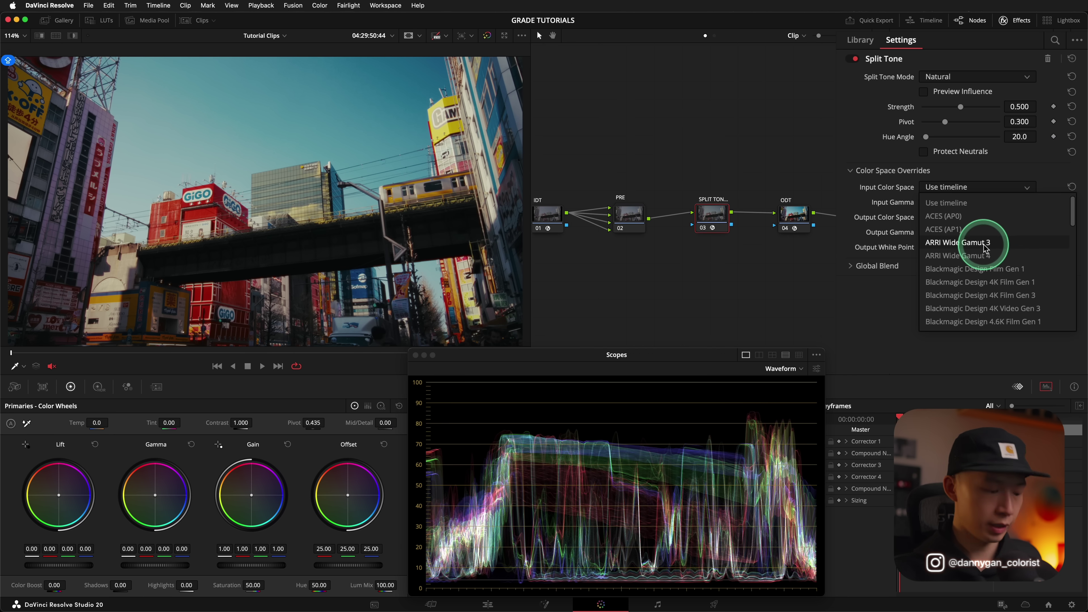
scroll(972, 272, down, 5)
click(974, 311)
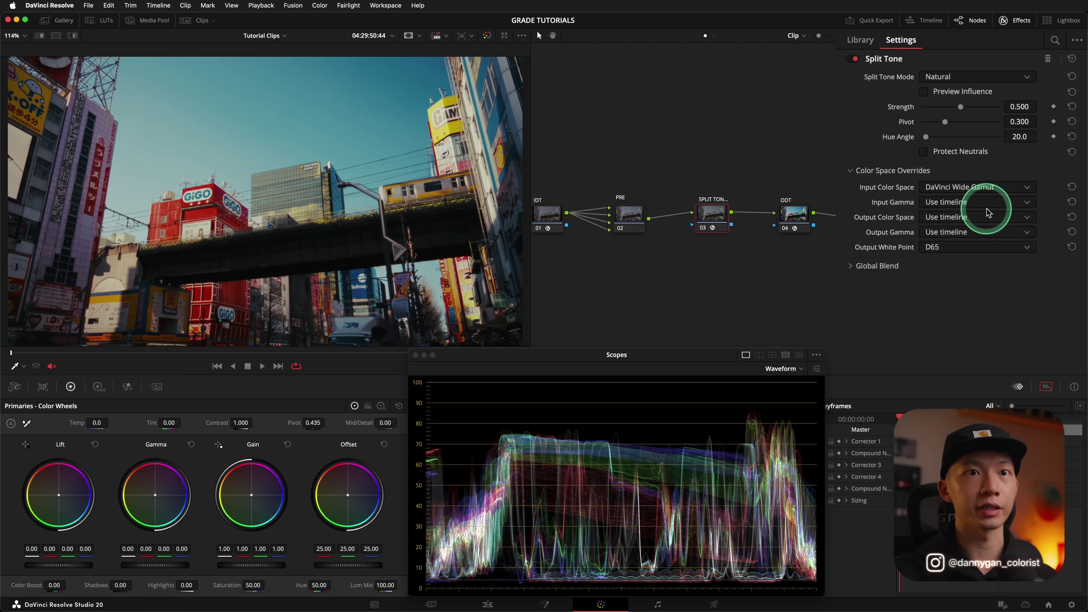
click(986, 208)
scroll(993, 236, down, 3)
click(978, 311)
Set the output colour space to DaVinci Wide Gamut and output gamma to DaVinci Intermediate.
click(987, 216)
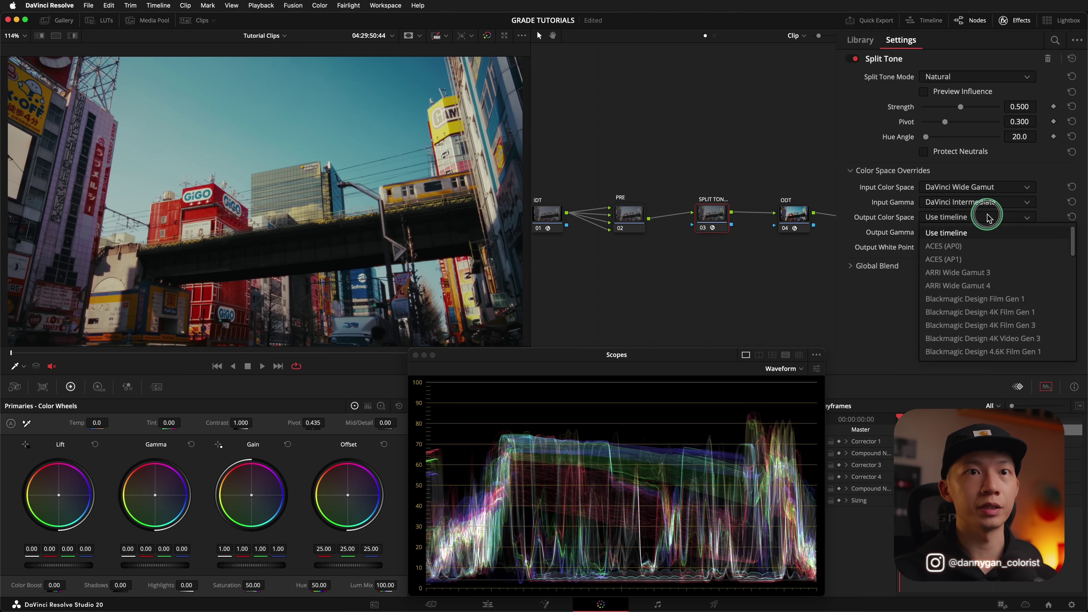
scroll(993, 300, down, 5)
click(971, 339)
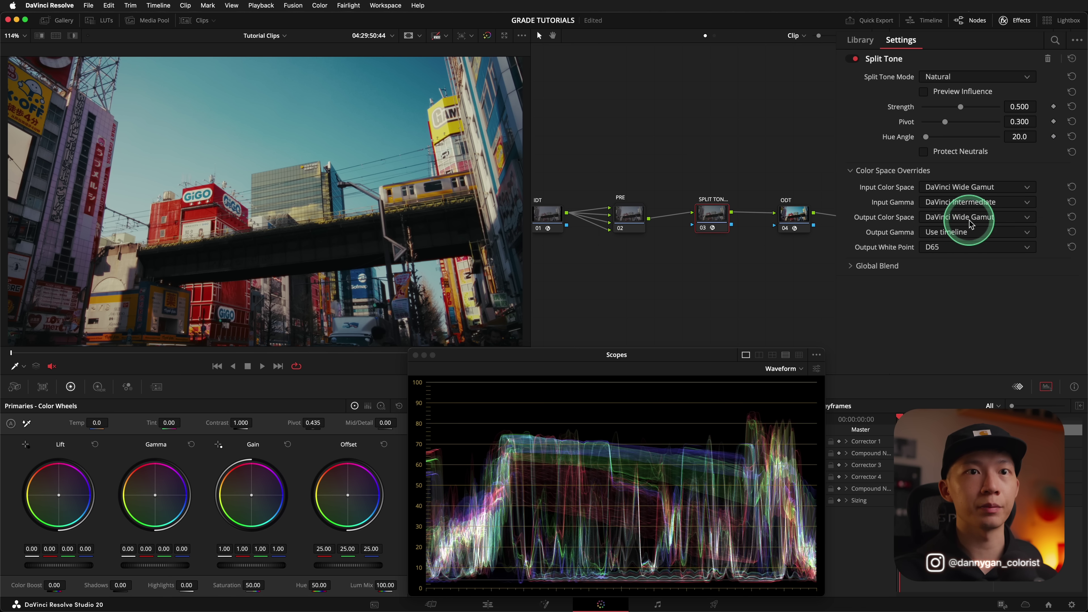
click(970, 232)
scroll(983, 328, down, 5)
click(954, 346)
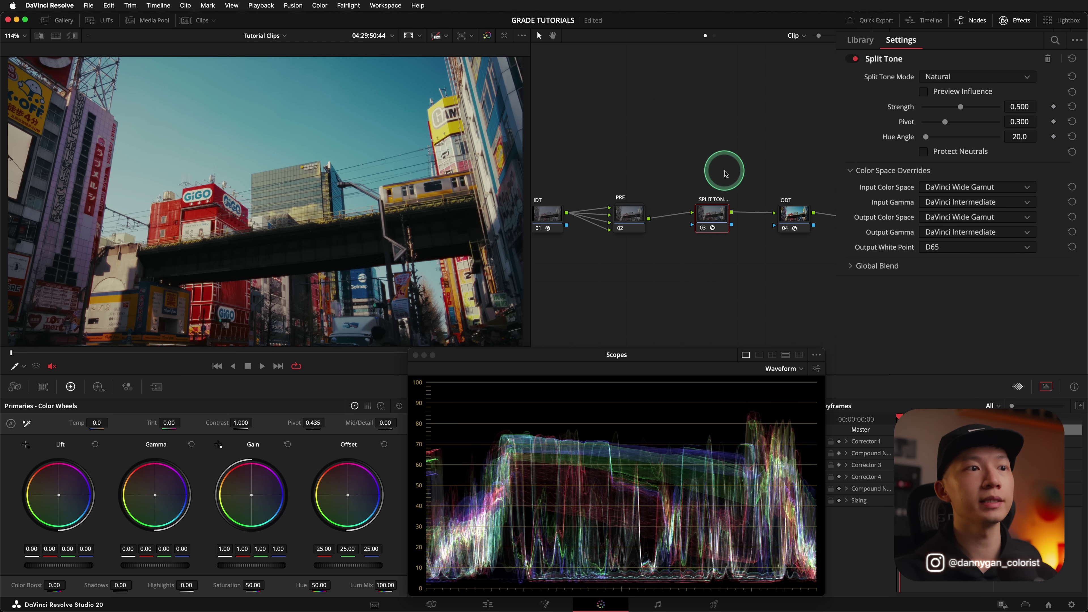
Inspect the IDT node's colour space transform, then reselect node 03's split tone settings.
click(549, 215)
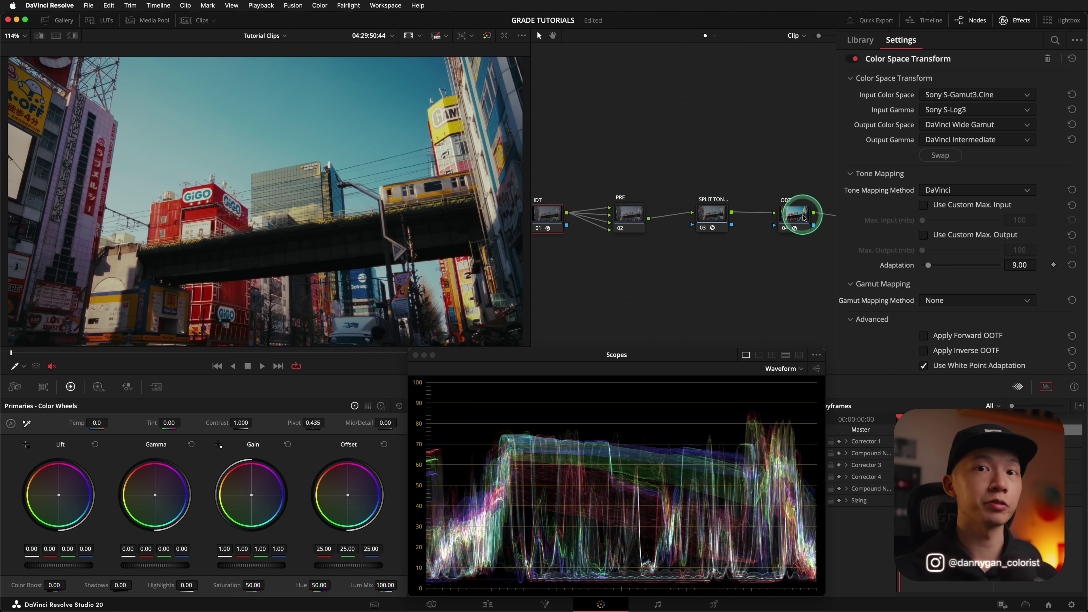
drag(762, 161, 599, 264)
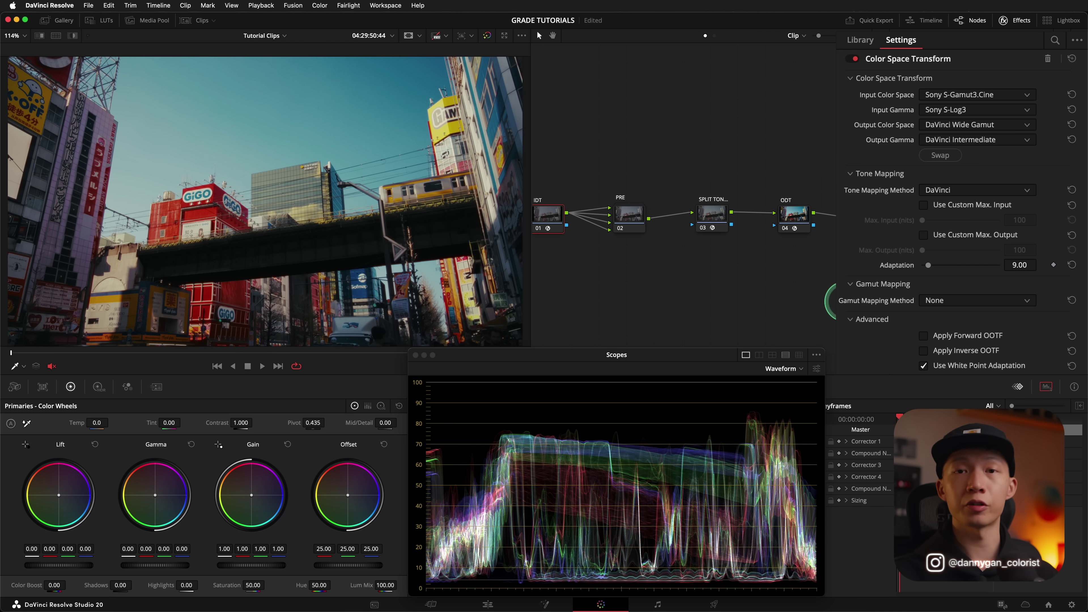
click(712, 214)
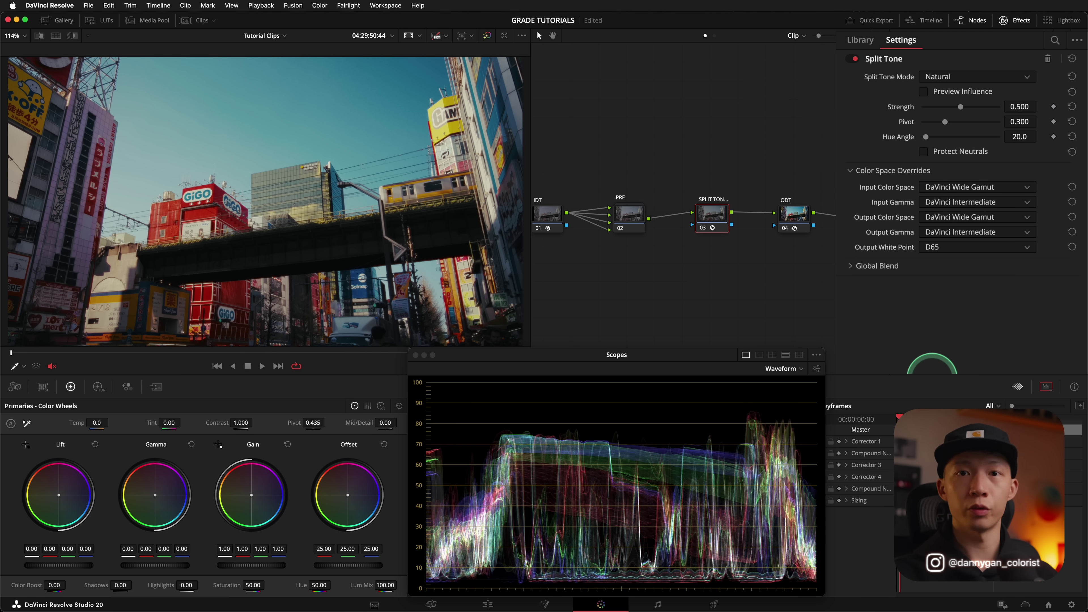
Apply Split Tone to the ramp's node 02 with Strength 1.000 and Pivot 0.225.
click(962, 76)
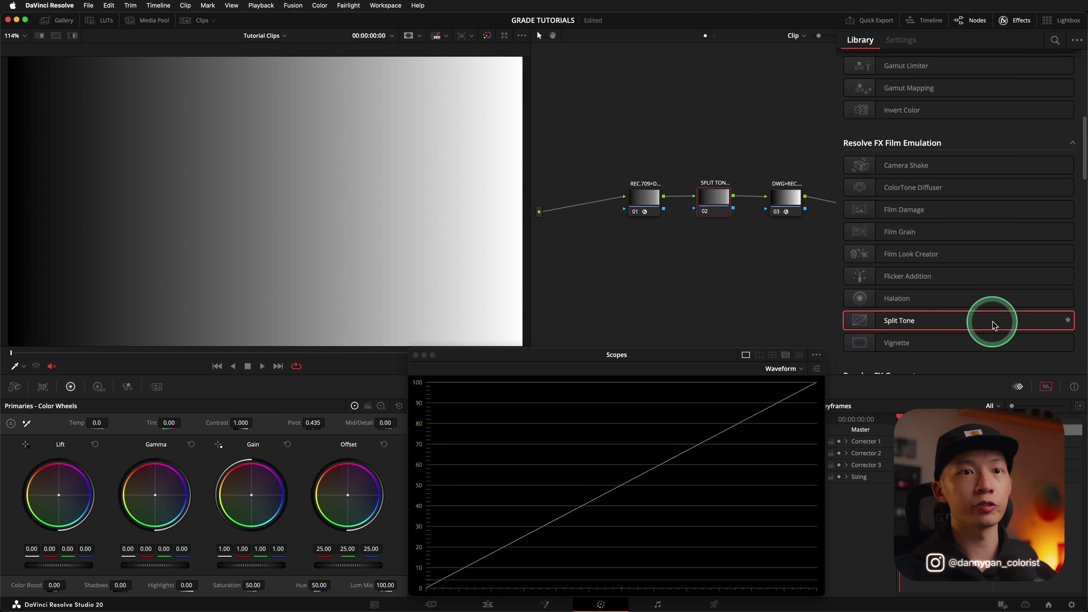
drag(997, 324, 713, 203)
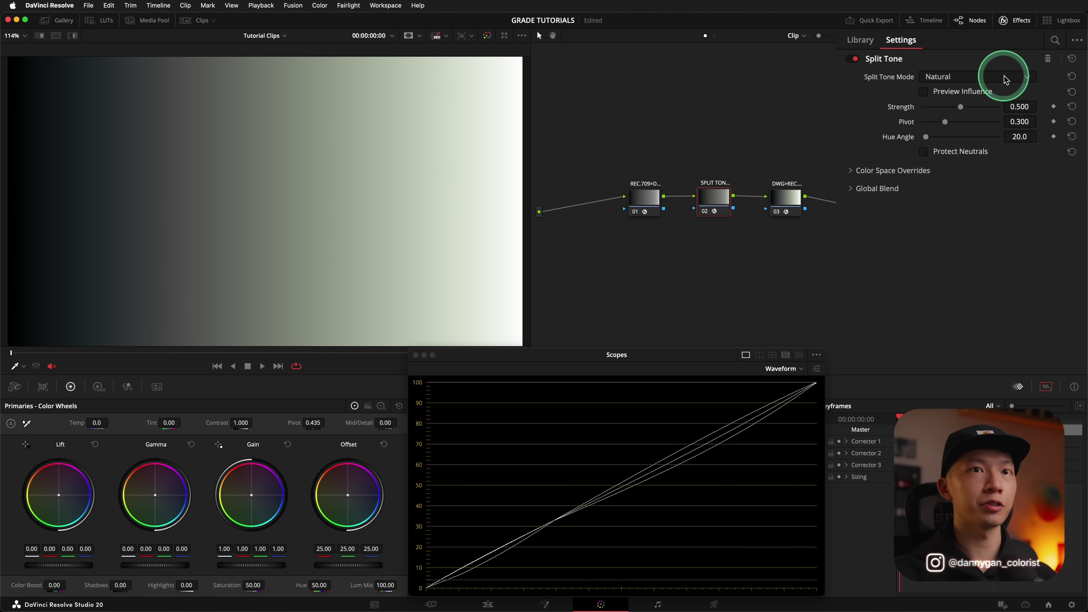
drag(961, 108, 1006, 108)
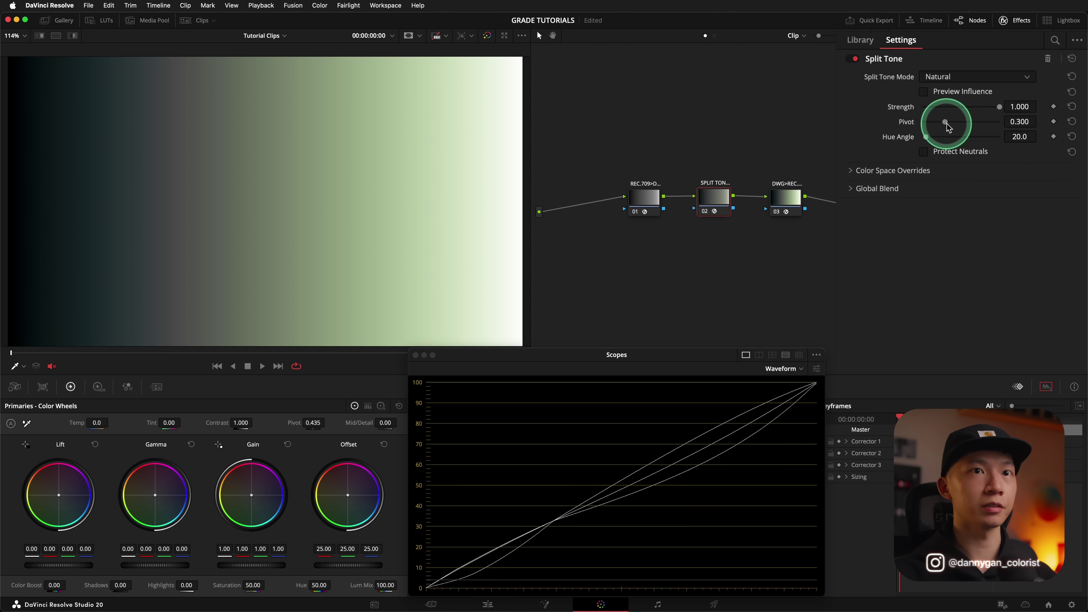
drag(945, 123, 963, 123)
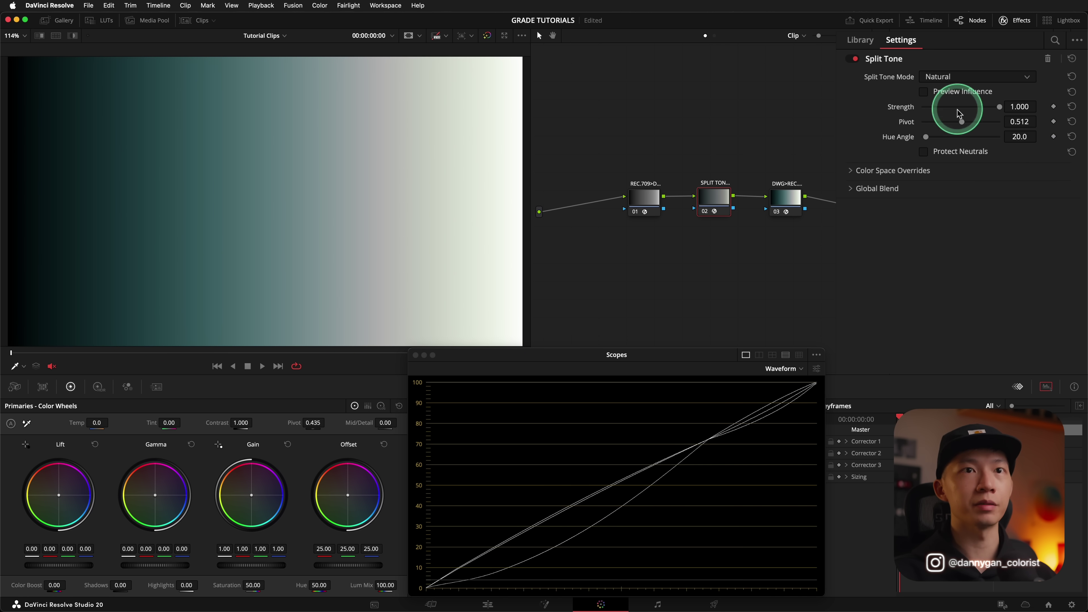
drag(961, 122, 939, 125)
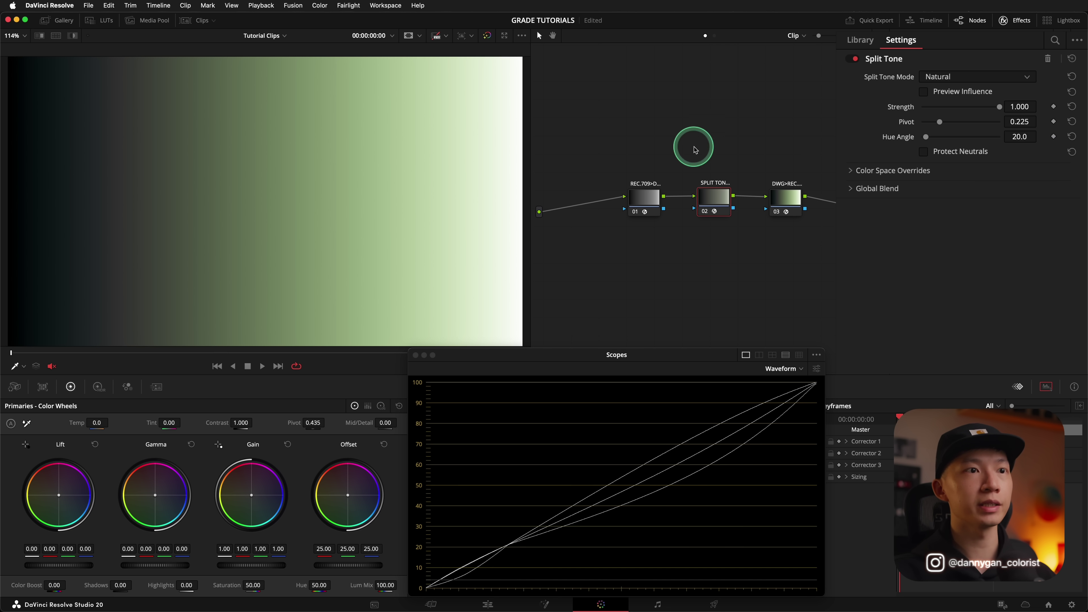
drag(685, 148, 748, 246)
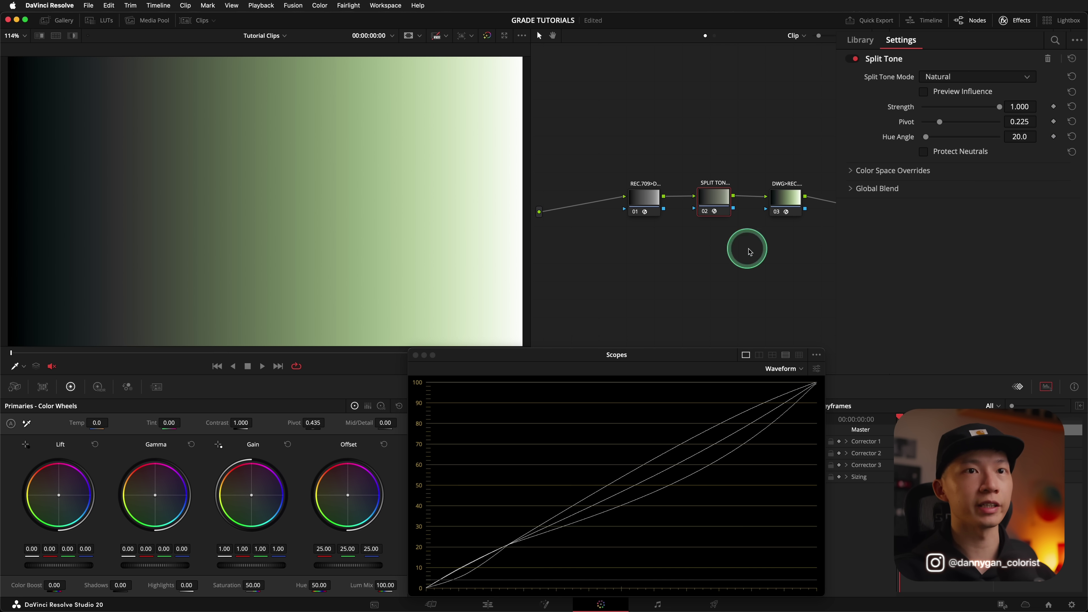
Enter Pivot 0.336, preview other hue angles, then reset Hue Angle to 20.0.
click(1018, 121)
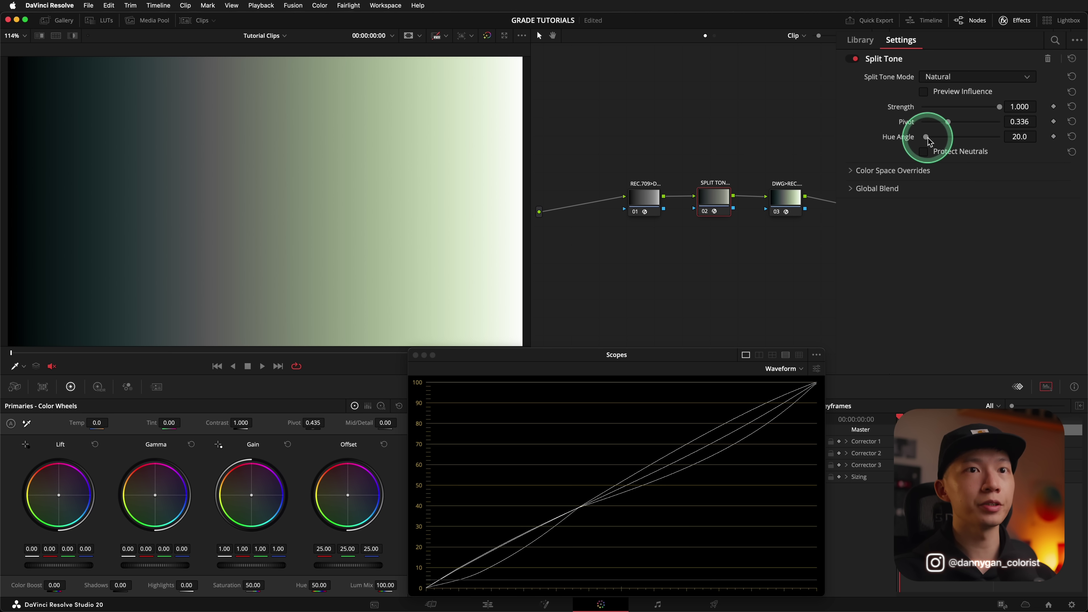
drag(927, 141, 904, 142)
click(1017, 145)
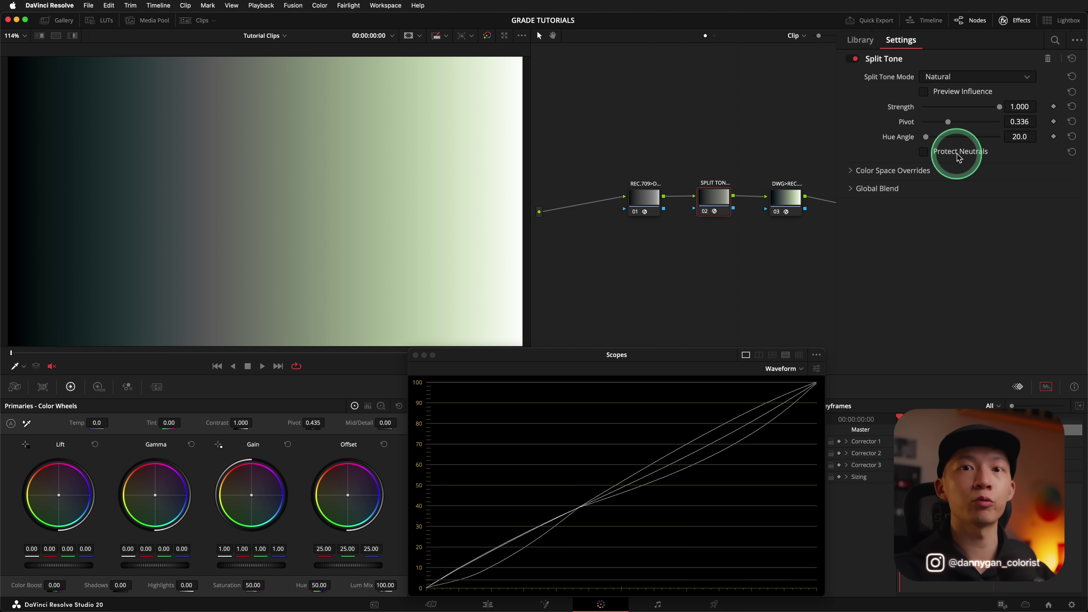
Try Protect Neutrals on the ramp, turn it back off, and reselect node 02.
click(924, 152)
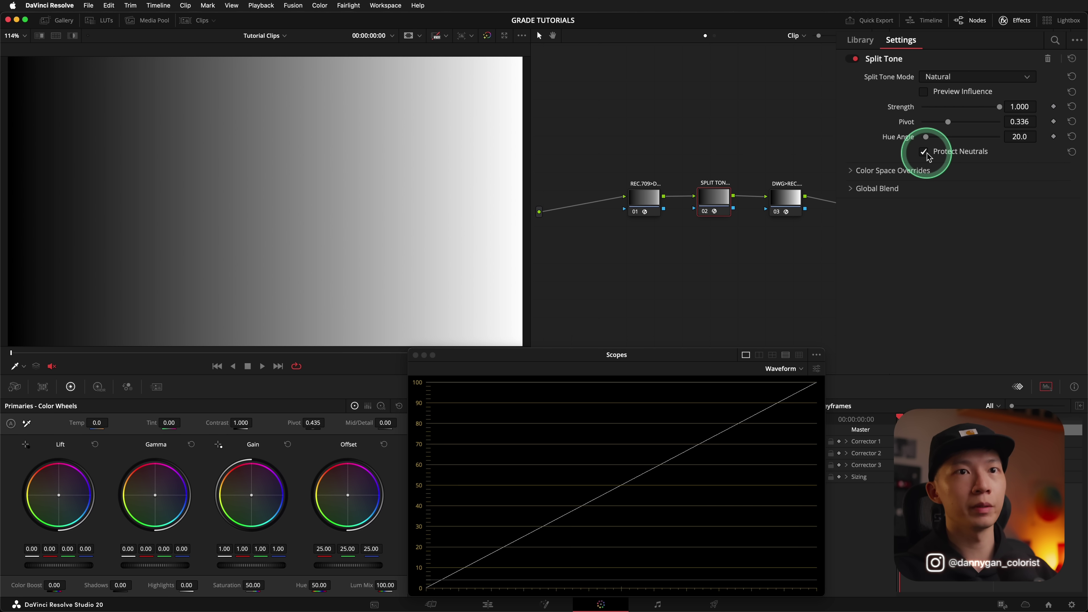
click(923, 151)
click(720, 198)
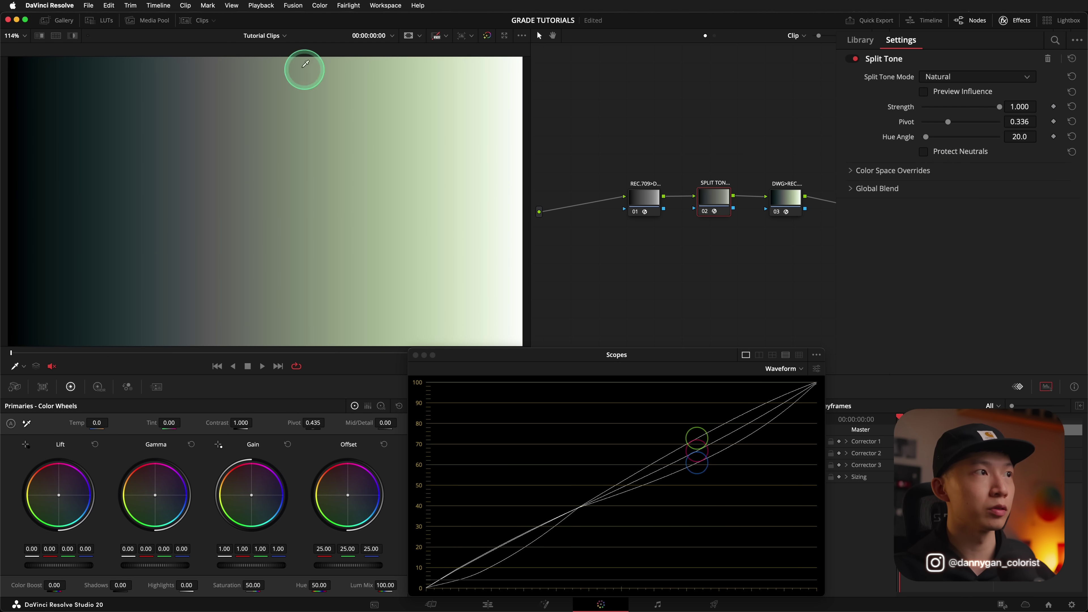
Load the elevated-train street clip and show its Split Tone node settings.
click(198, 21)
click(33, 349)
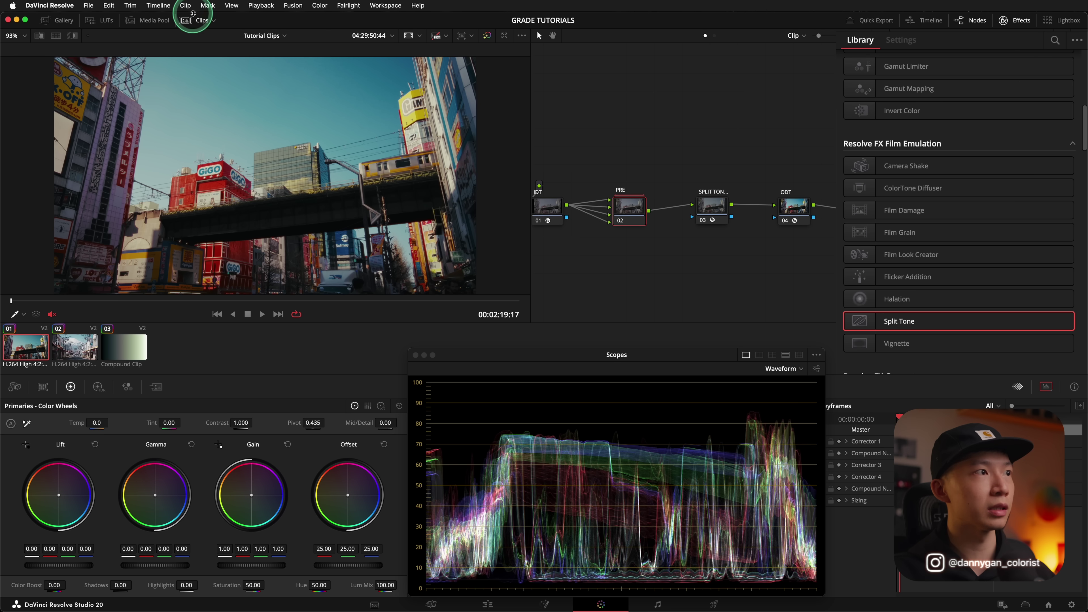
click(198, 20)
click(713, 231)
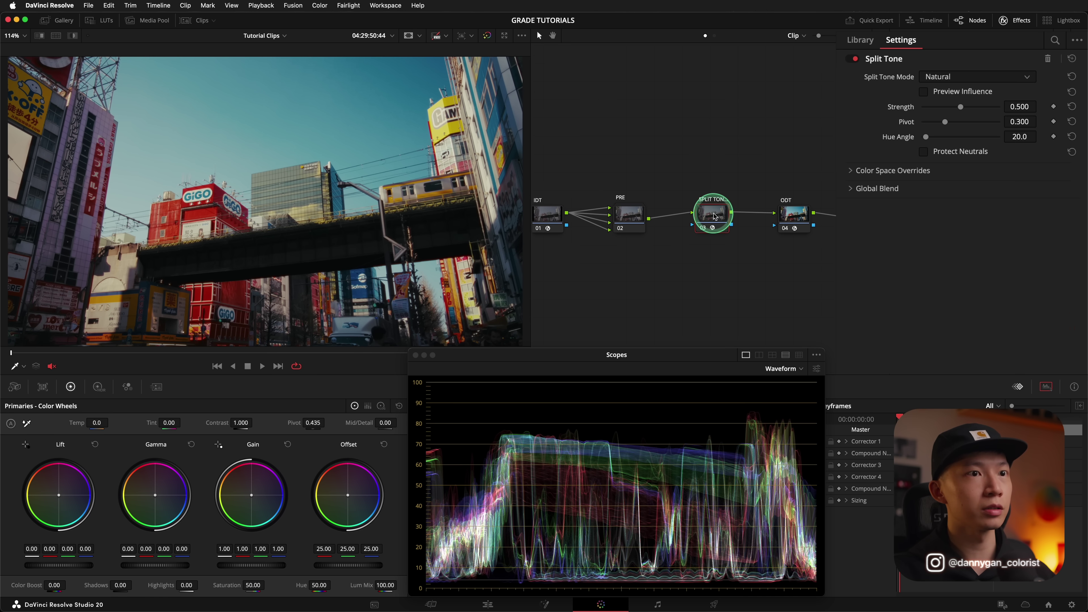
click(709, 230)
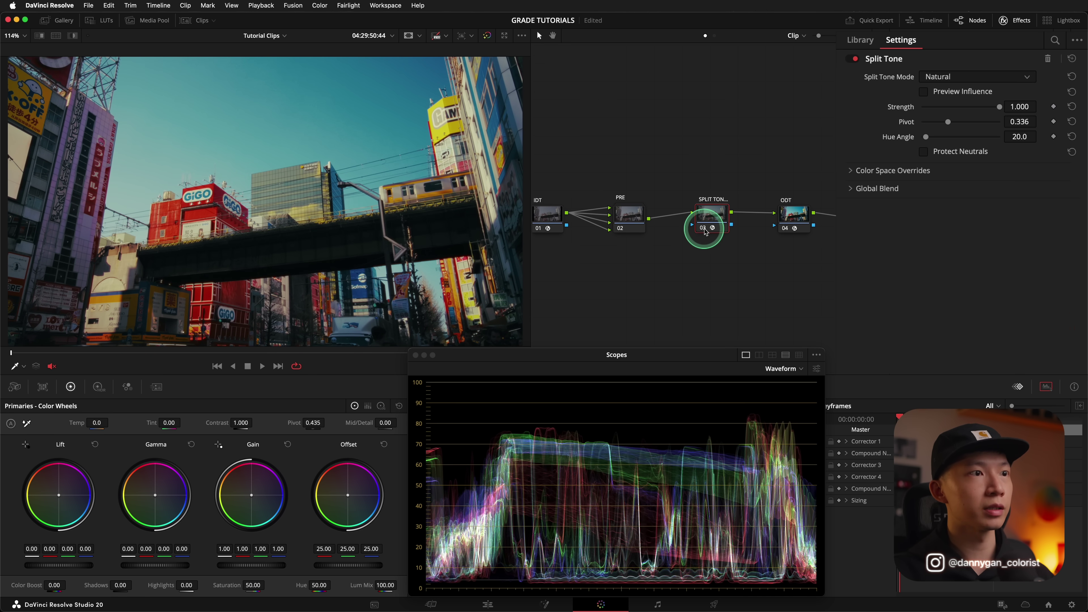
Toggle Split Tone off and on repeatedly on the elevated-train clip for a before/after comparison.
click(707, 231)
click(706, 232)
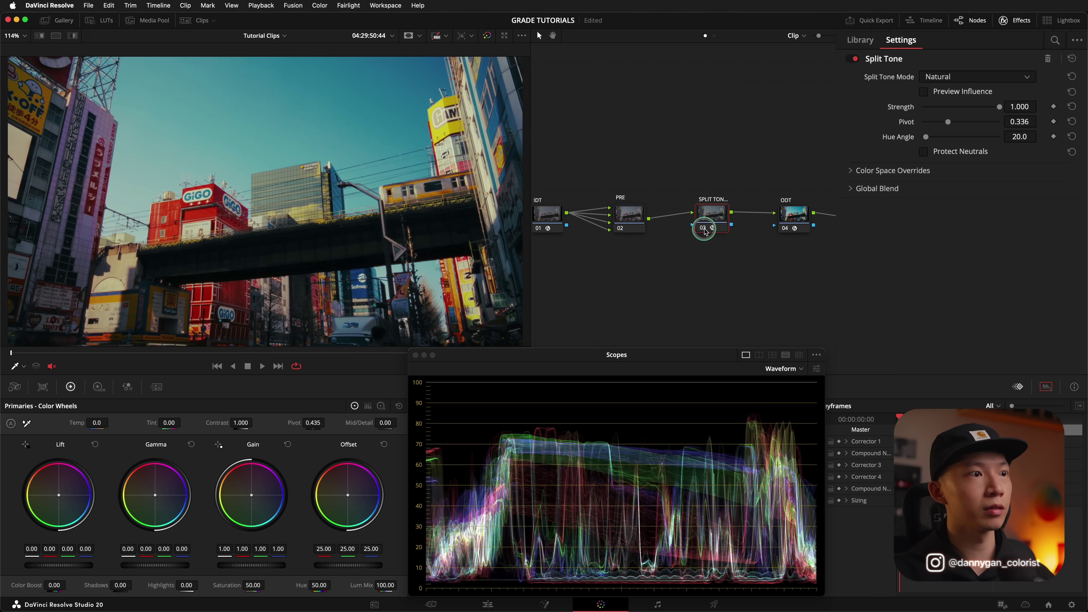
click(706, 232)
click(706, 232)
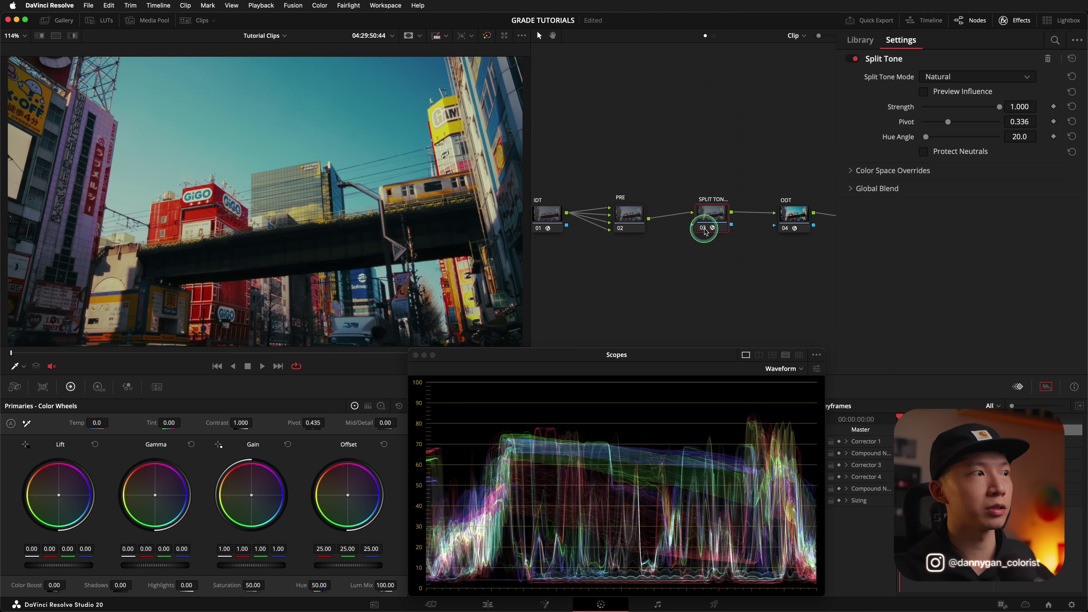
click(705, 231)
click(706, 231)
click(706, 232)
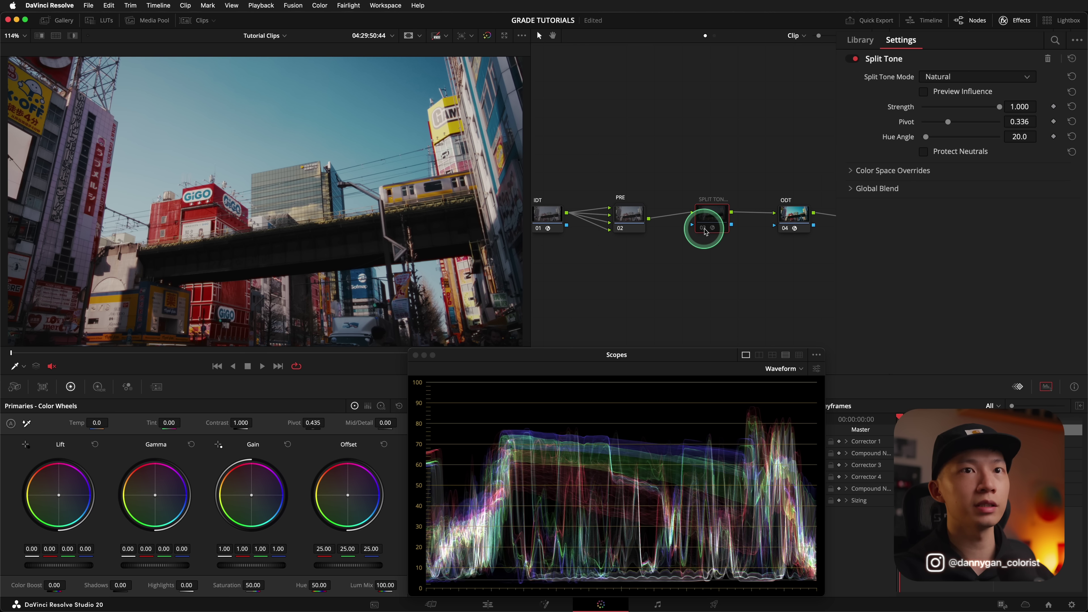
click(705, 231)
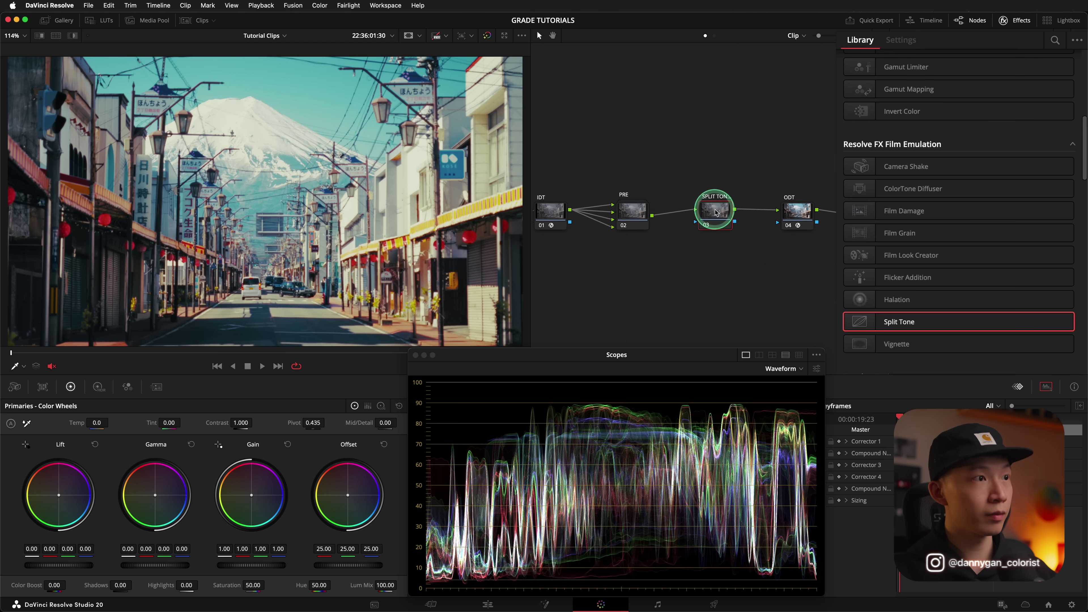
Compare the Mount Fuji street clip with Split Tone off and on, including a zoomed-in detail.
click(707, 225)
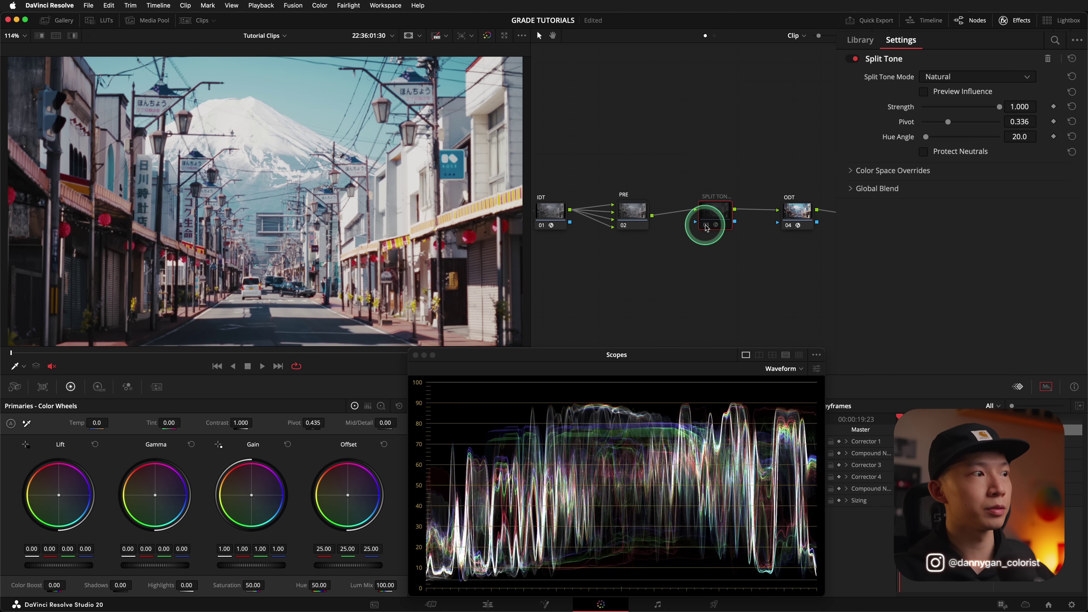
click(706, 225)
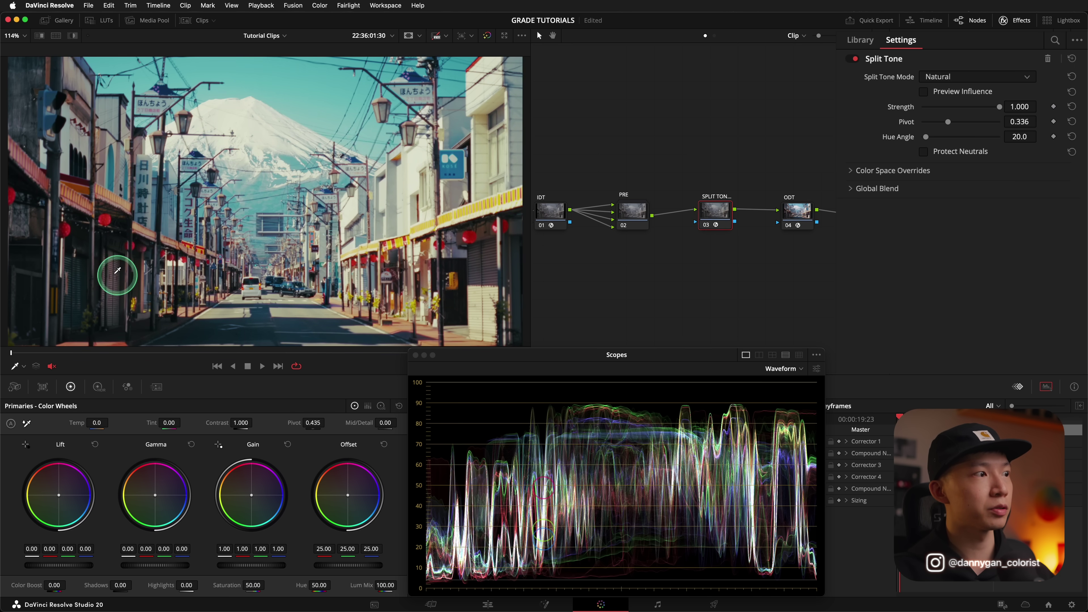
scroll(116, 272, up, 5)
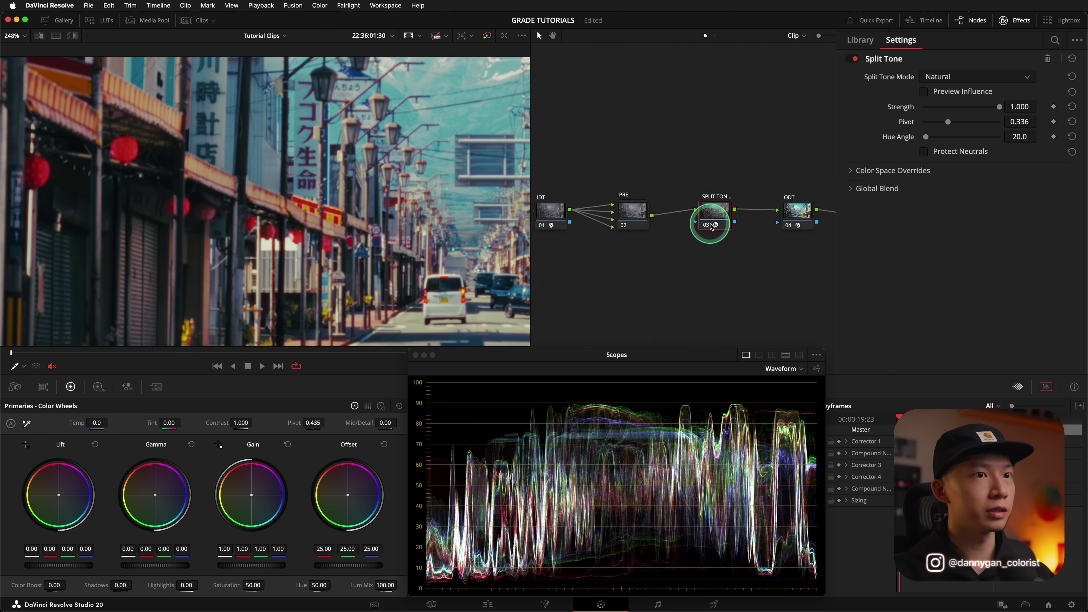
click(706, 225)
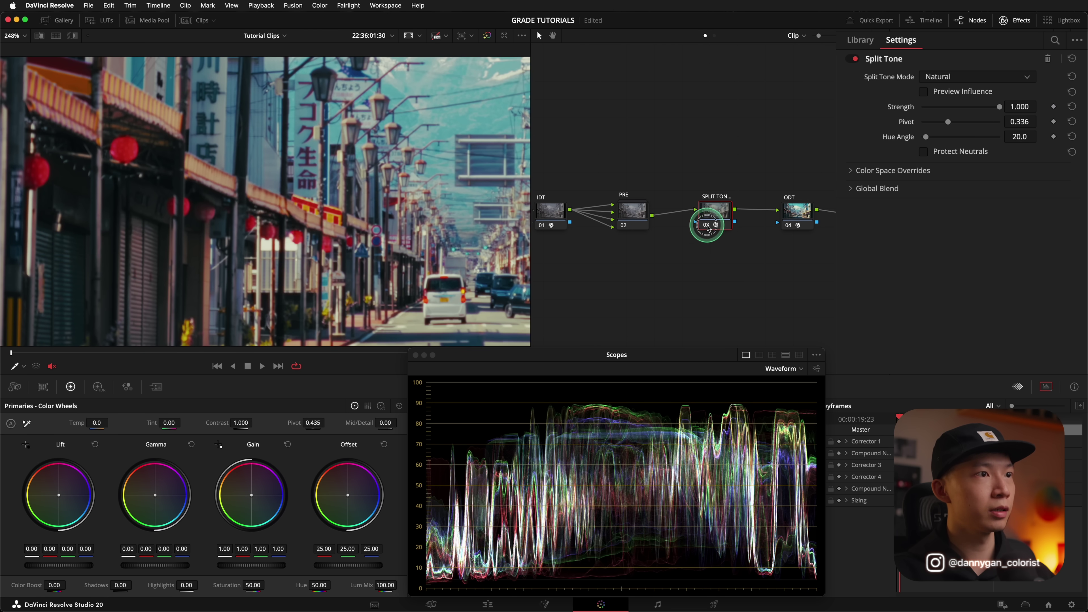
click(706, 226)
click(708, 227)
Run a final series of Split Tone on/off comparisons, leaving the teal grade enabled.
scroll(283, 175, down, 5)
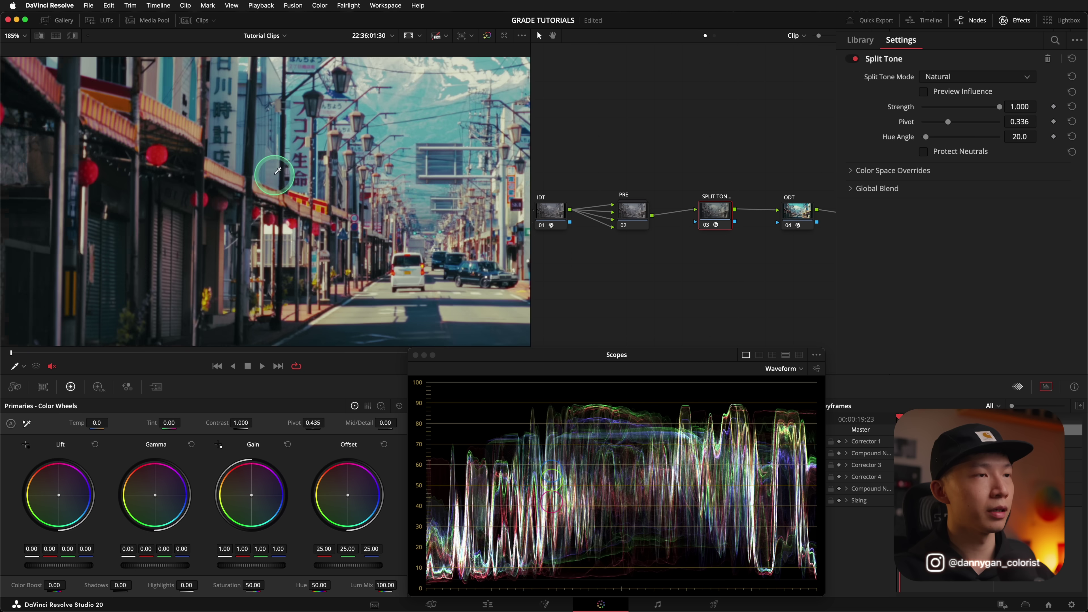
click(708, 227)
click(708, 227)
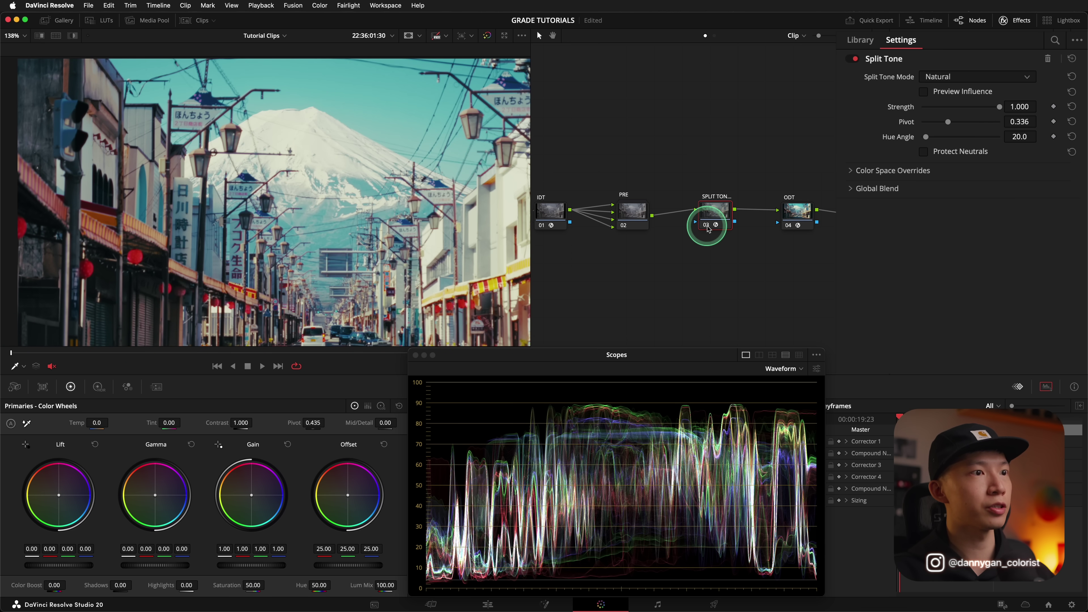
click(708, 227)
click(708, 227)
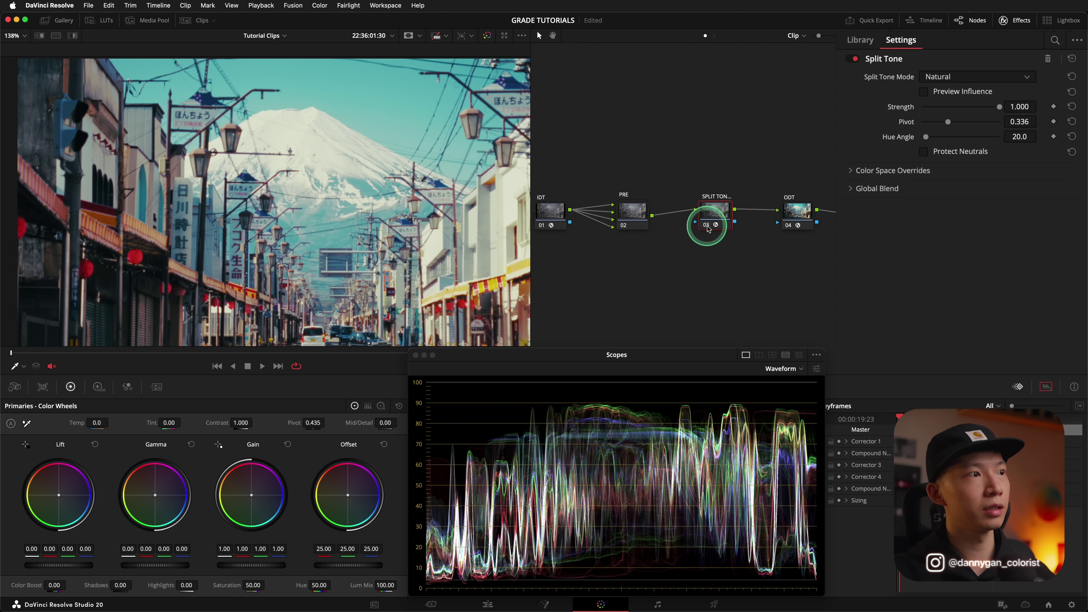
click(708, 227)
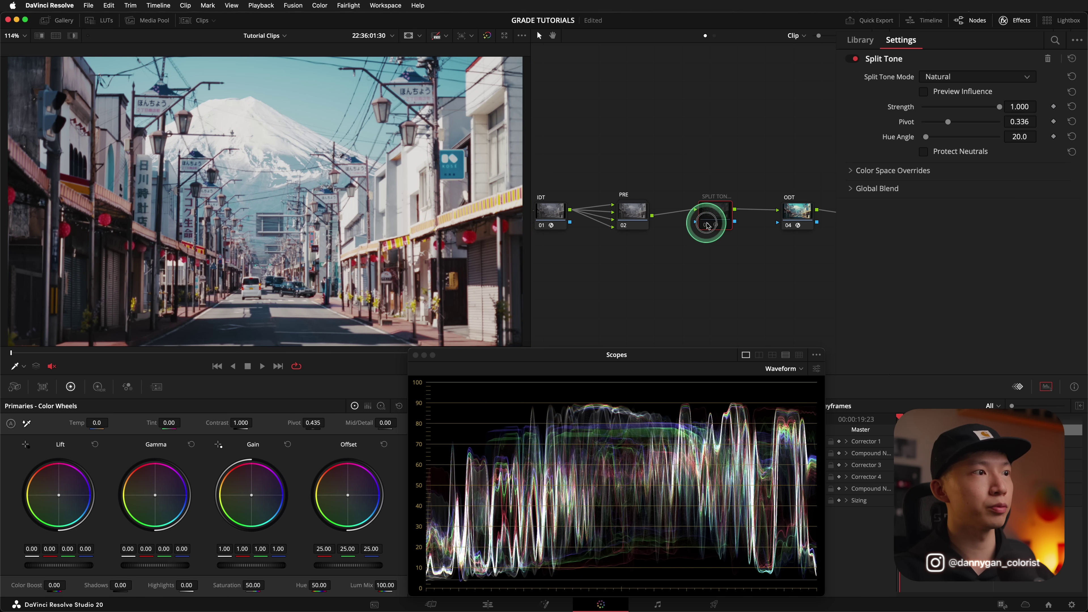
click(707, 226)
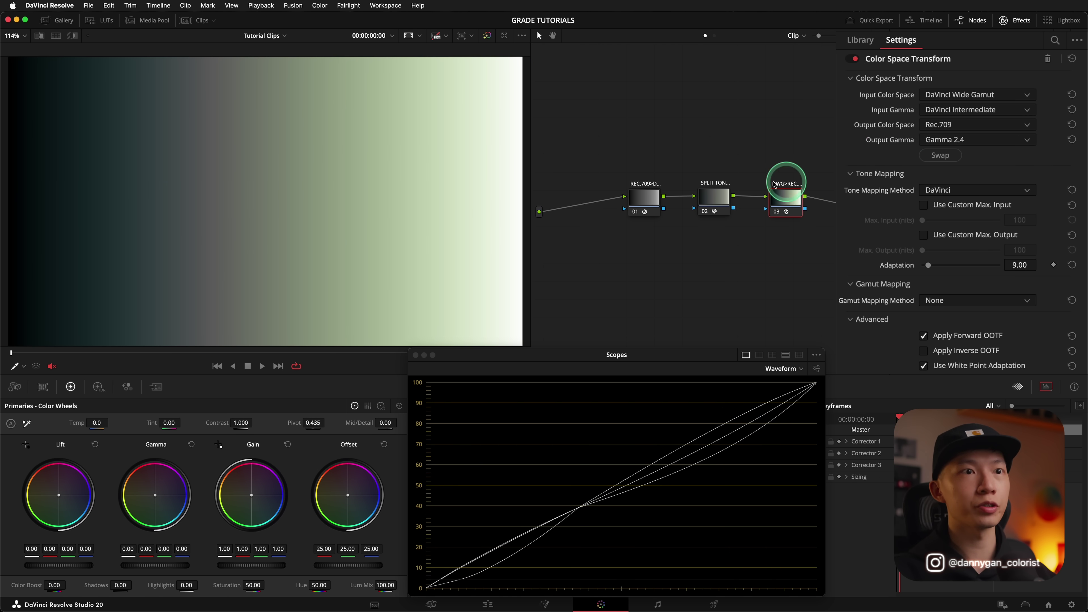
Switch the ramp's Split Tone to Strong mode and set Strength to 0.496.
click(722, 196)
click(981, 77)
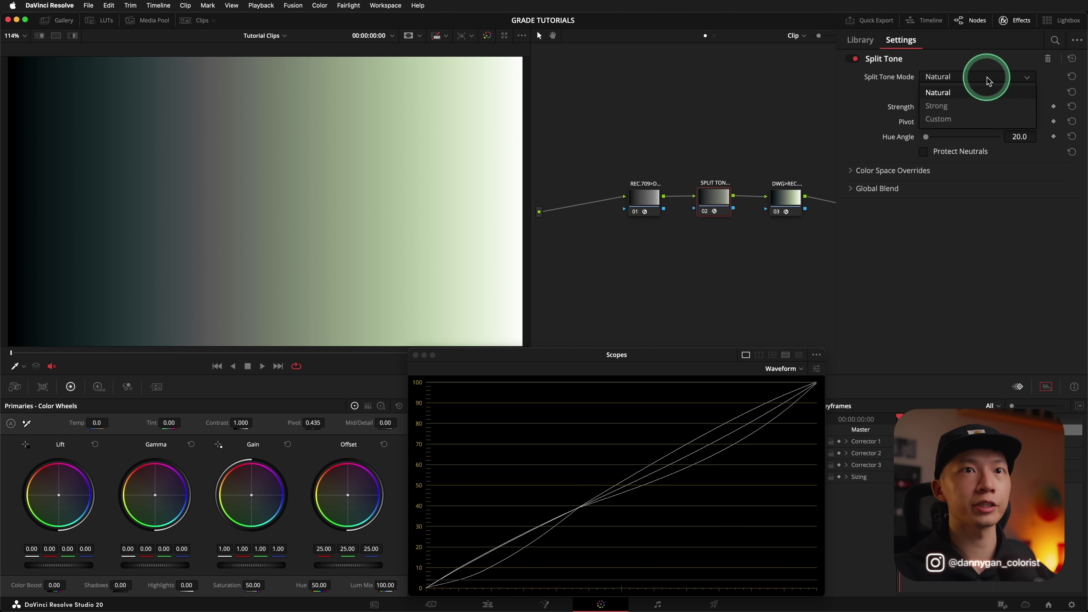
click(982, 107)
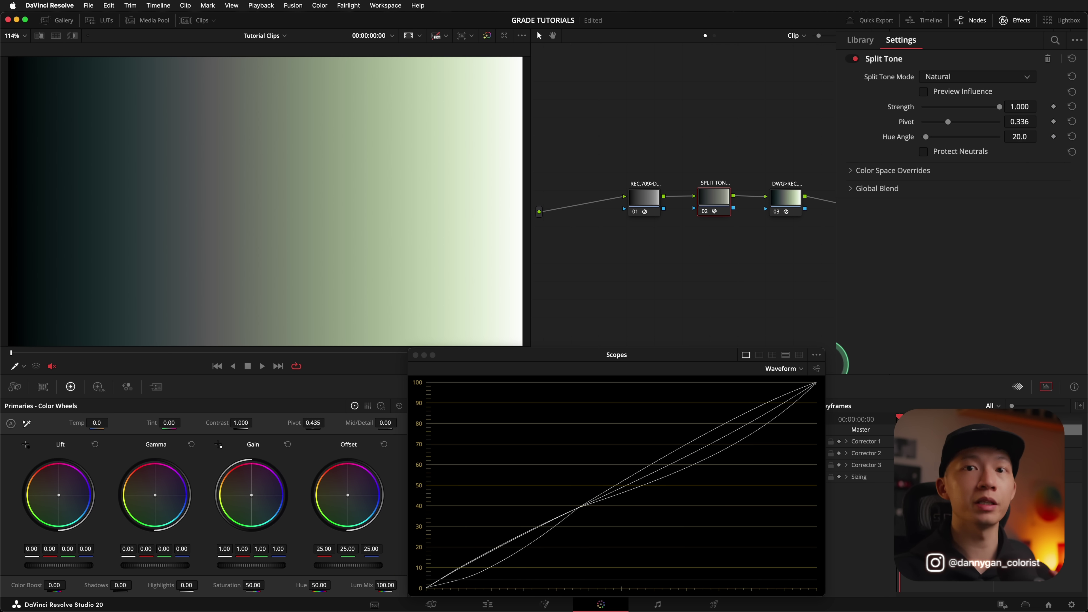
click(947, 77)
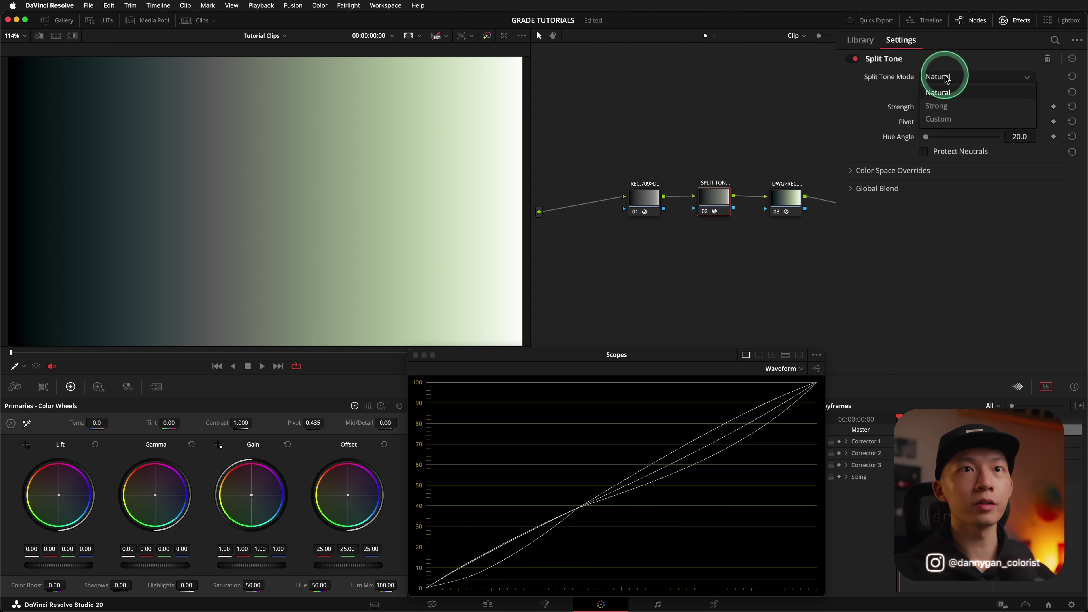
click(942, 106)
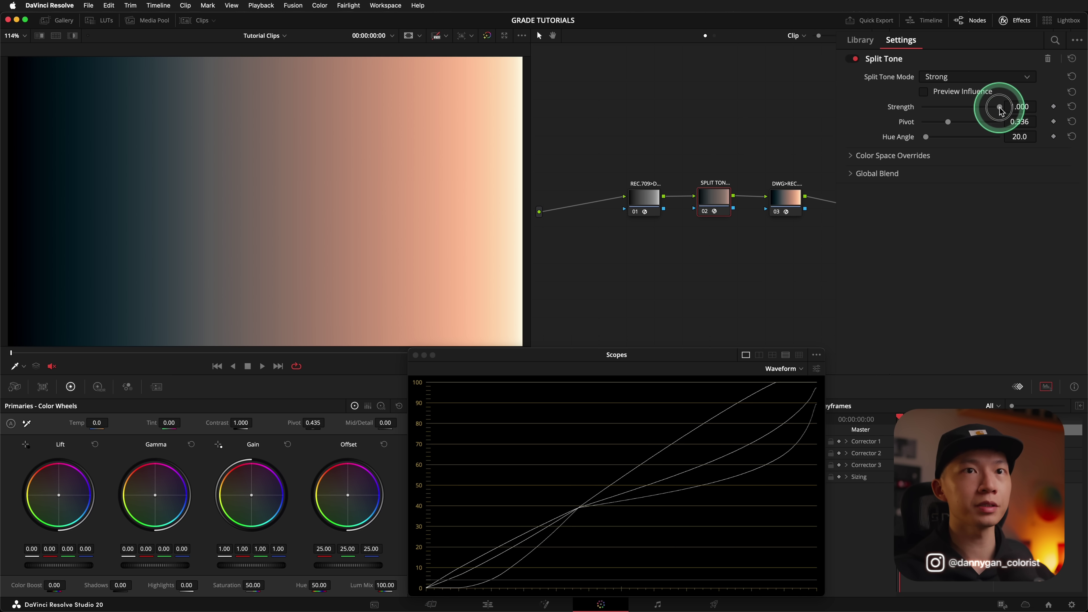
drag(998, 107, 957, 119)
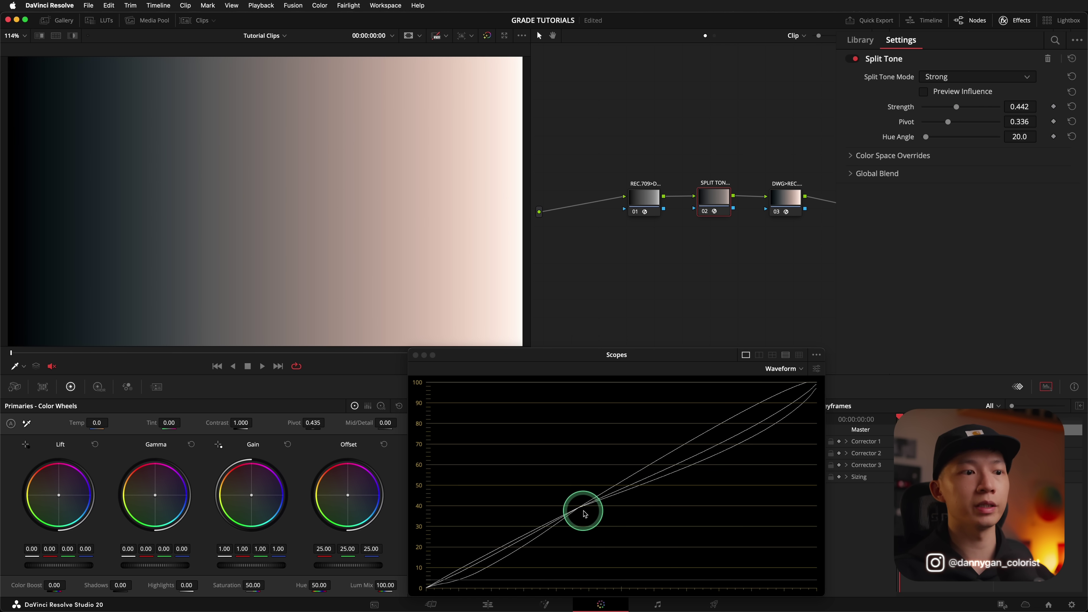
drag(962, 114, 967, 112)
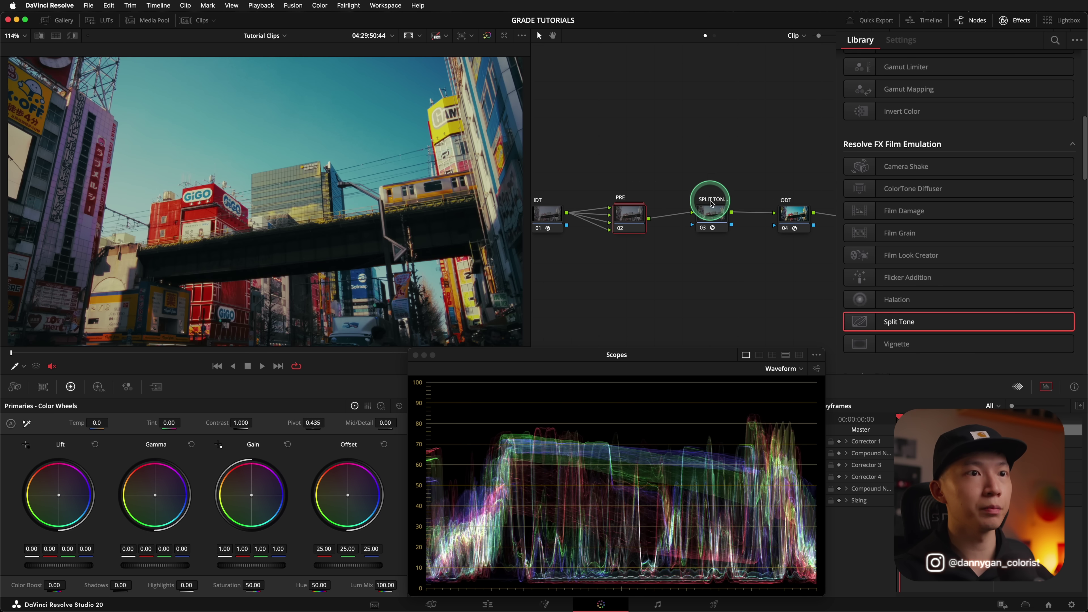
Enable Split Tone on the street clip's node 03 and raise Strength to about 0.868.
drag(710, 213, 710, 213)
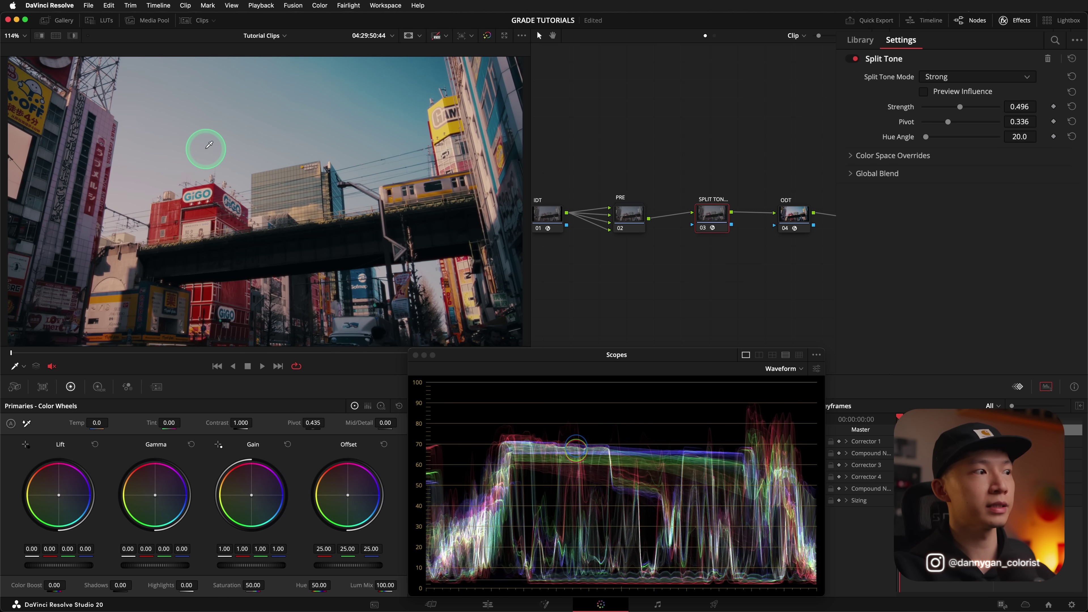
scroll(70, 288, up, 3)
scroll(68, 291, up, 5)
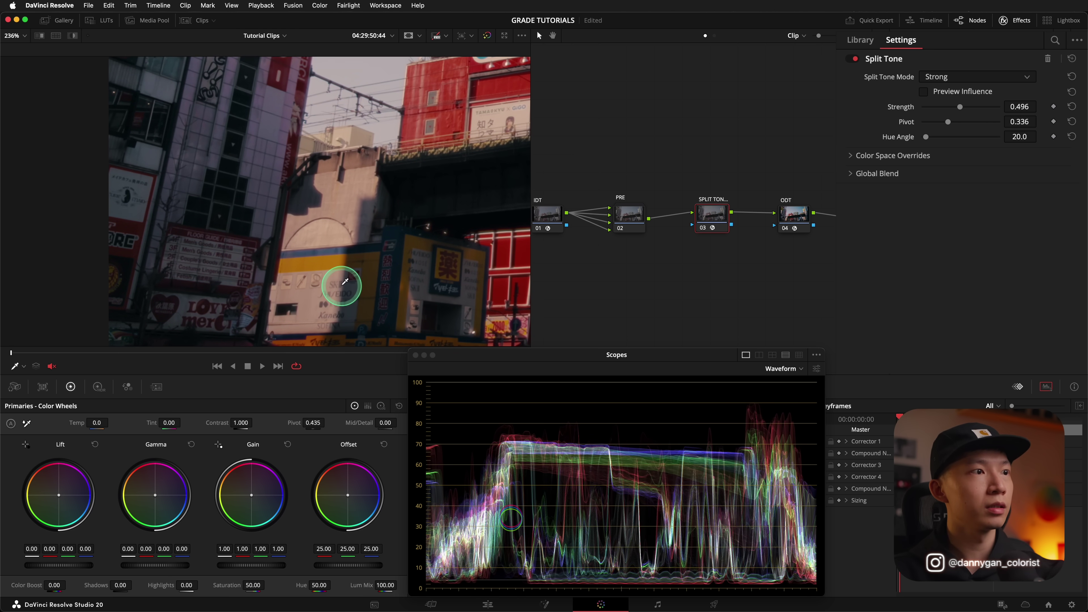
key(super+d)
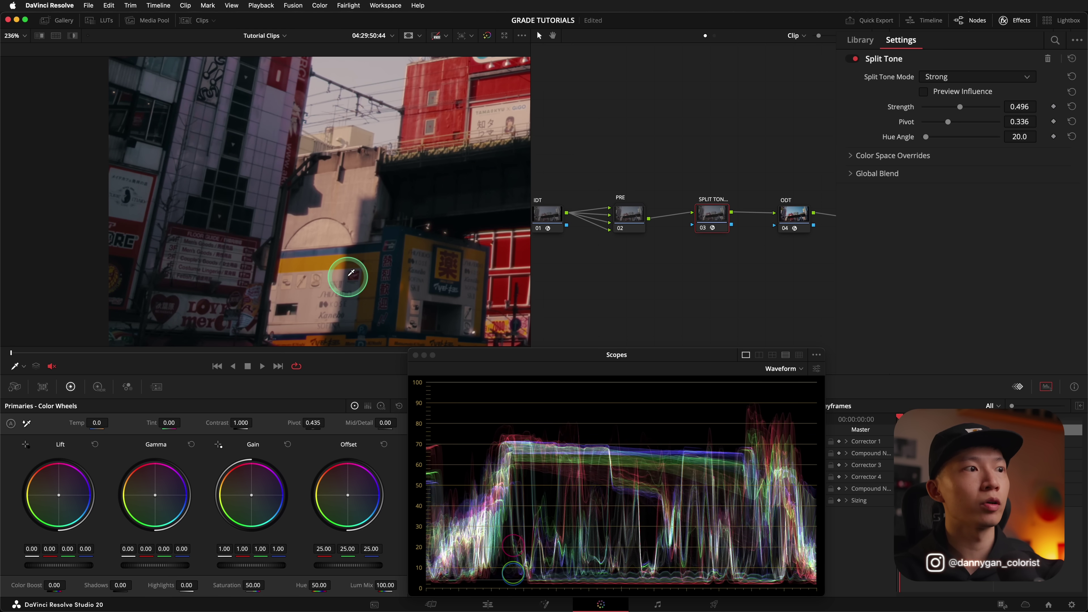
drag(959, 107, 987, 114)
Fit the frame and toggle Split Tone off and on to compare the Strong look.
key(shift+z)
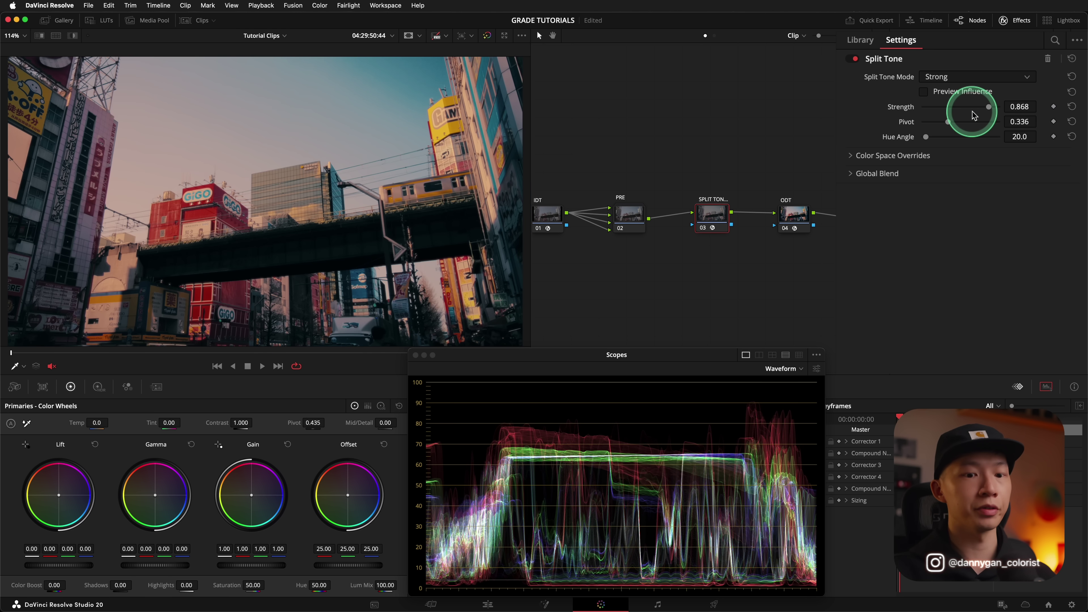
key(ctrl+d)
key(ctrl+d)
key(ctrl+d)
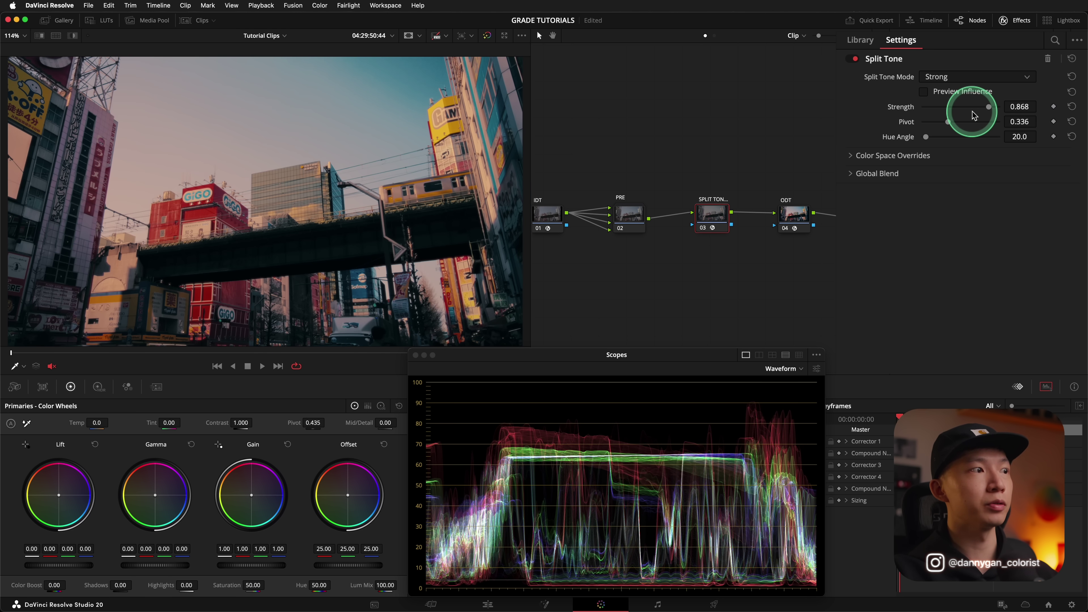
key(ctrl+d)
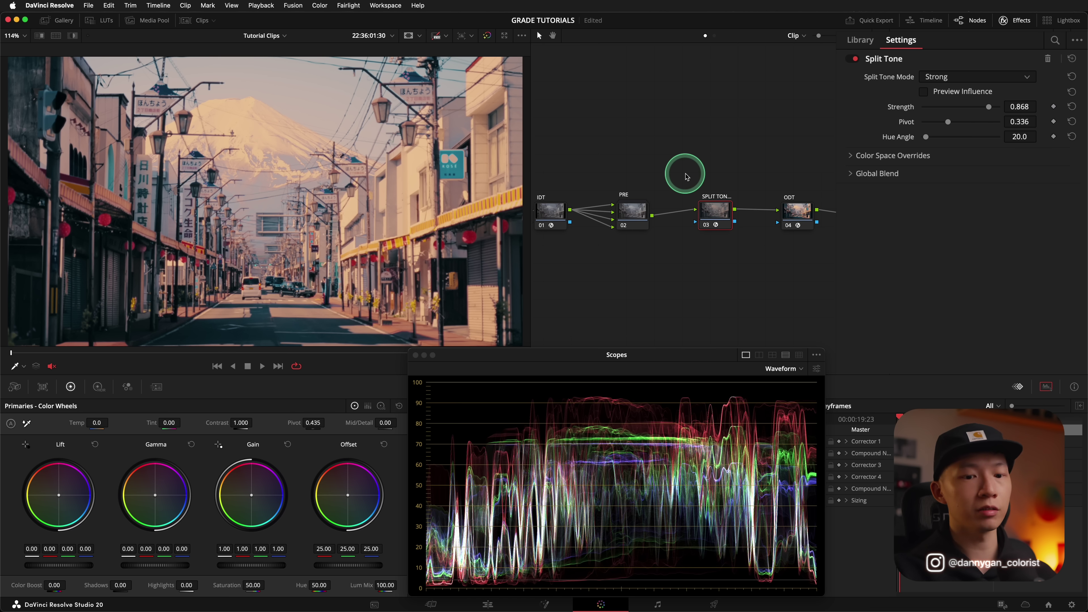
key(ctrl+d)
key(ctrl+d)
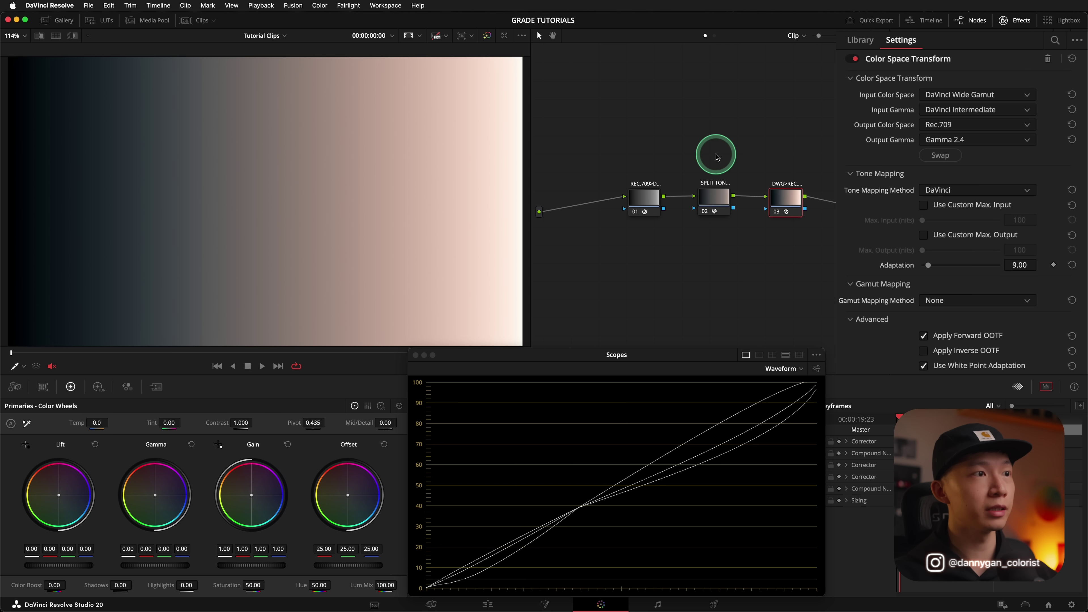
Switch the ramp's Split Tone to Custom with Shadows Strength 0.891 and Highlights Strength 0.349.
click(713, 197)
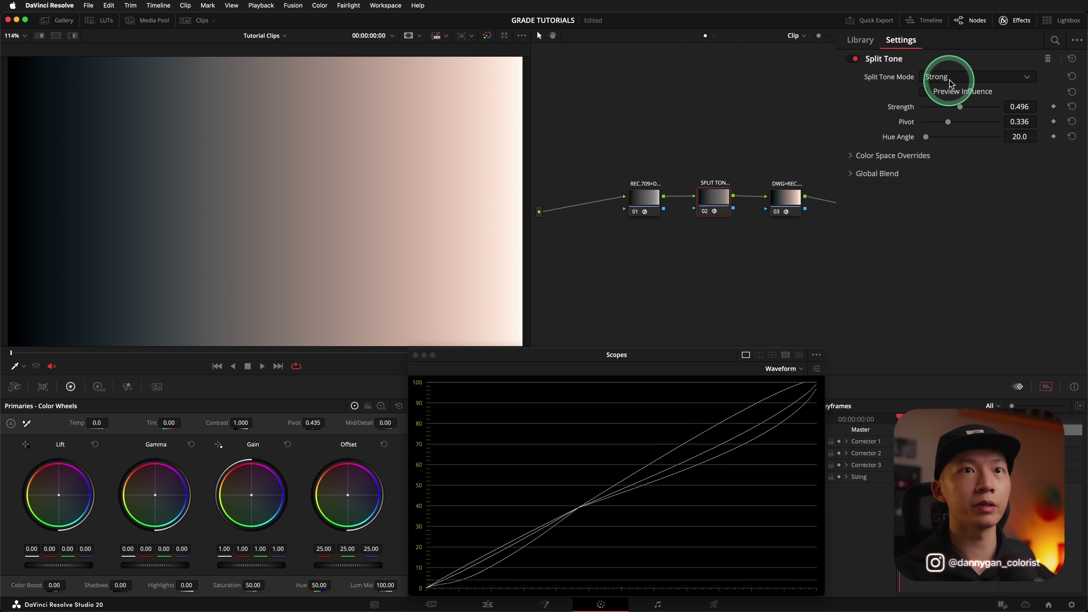
click(955, 77)
click(970, 119)
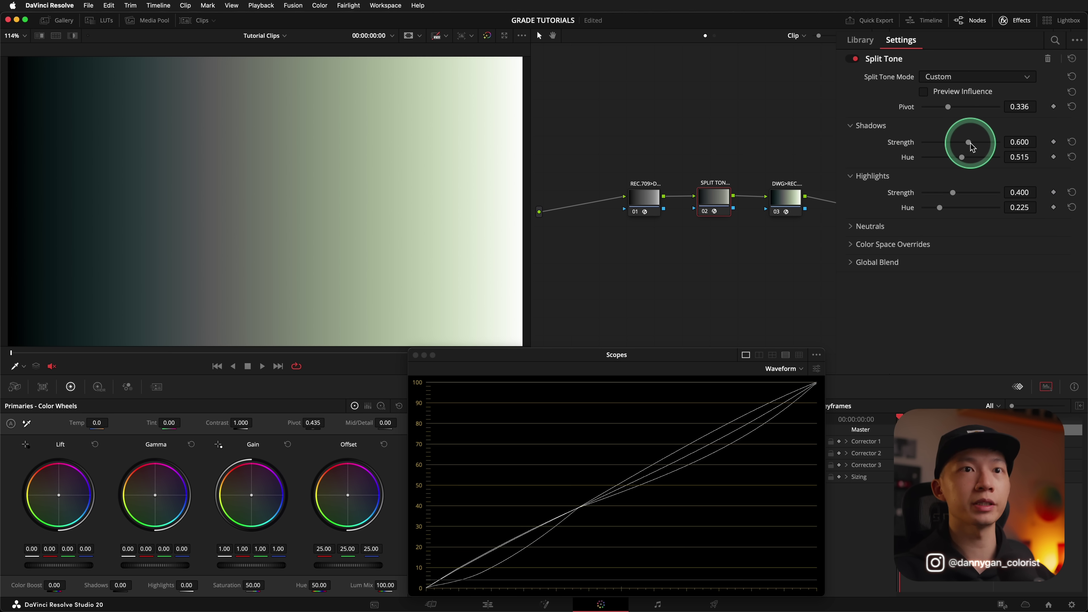
drag(969, 146, 967, 163)
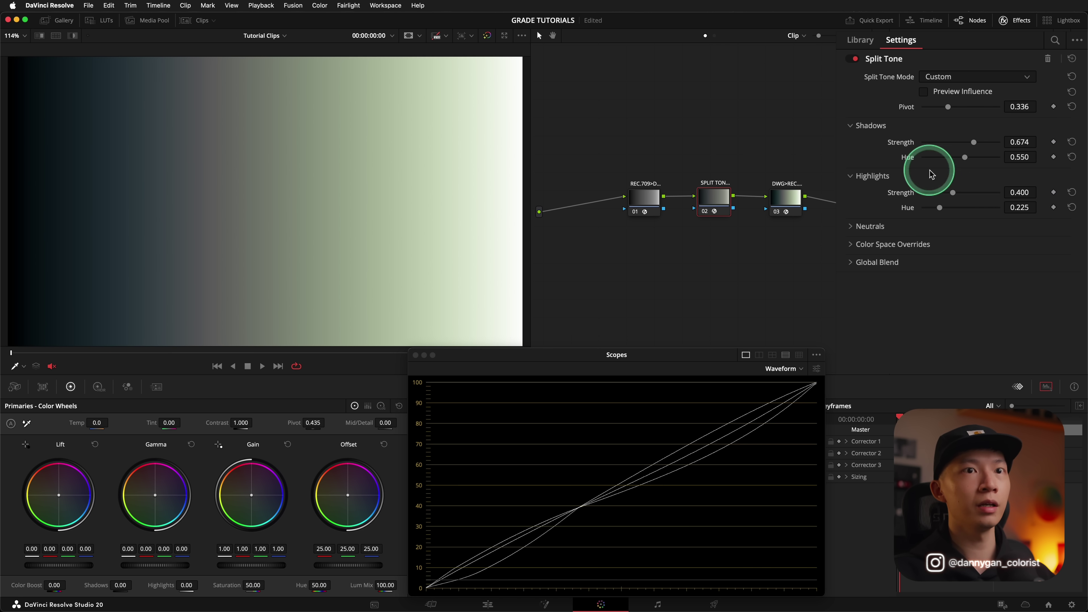
drag(953, 193, 1006, 195)
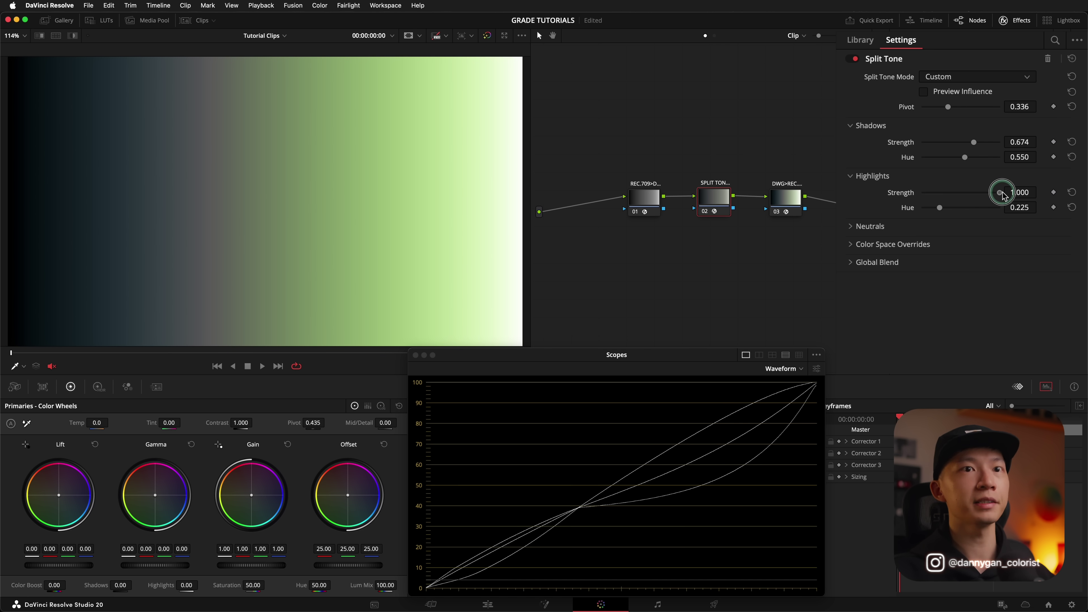
drag(1002, 195, 934, 211)
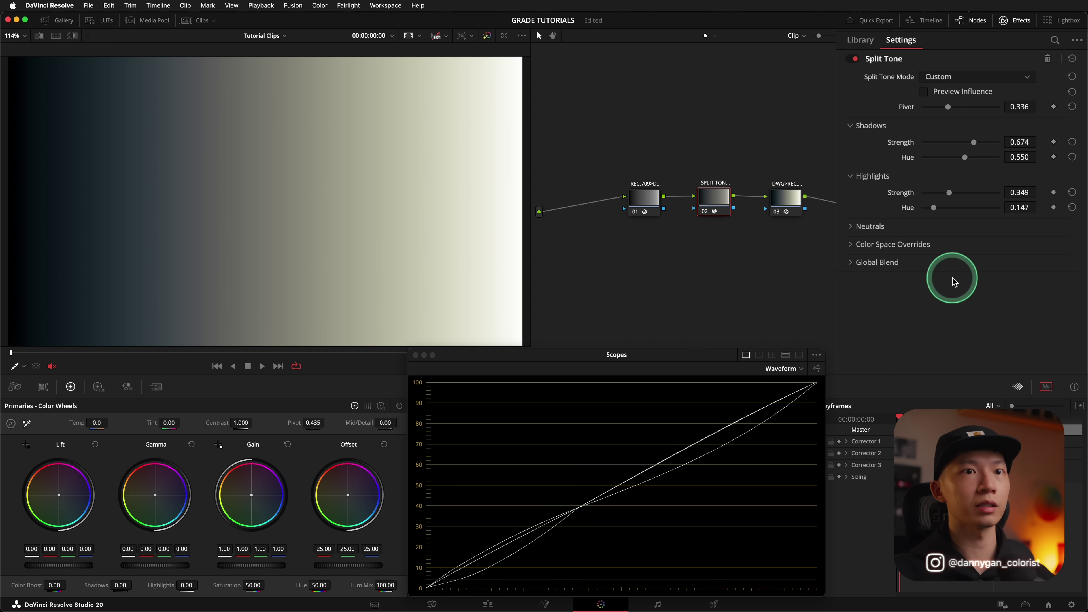
drag(971, 142, 985, 148)
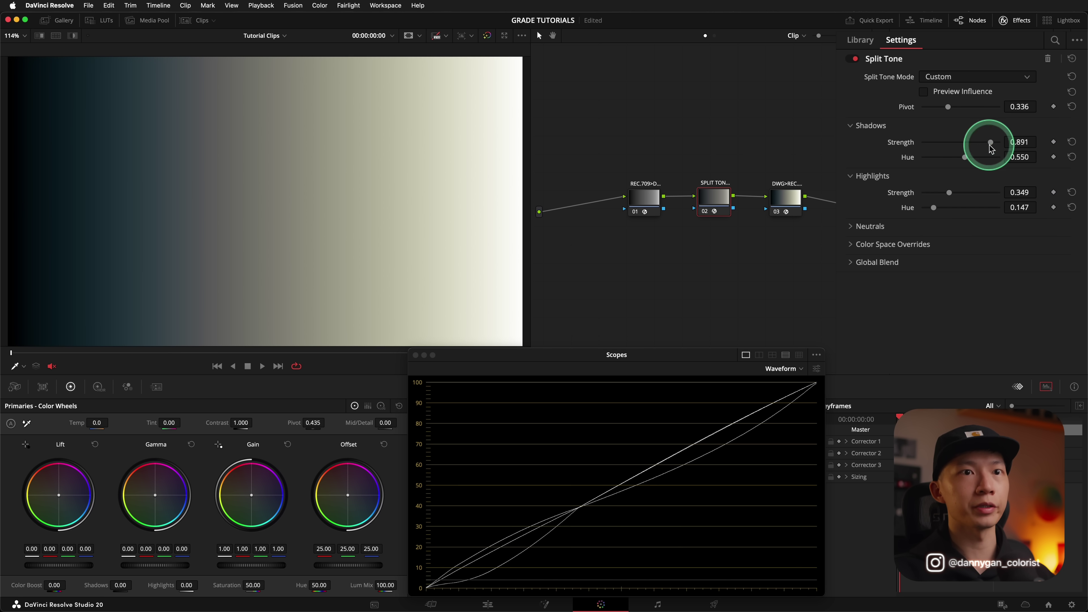
Expand the Neutrals options and save the project.
click(868, 225)
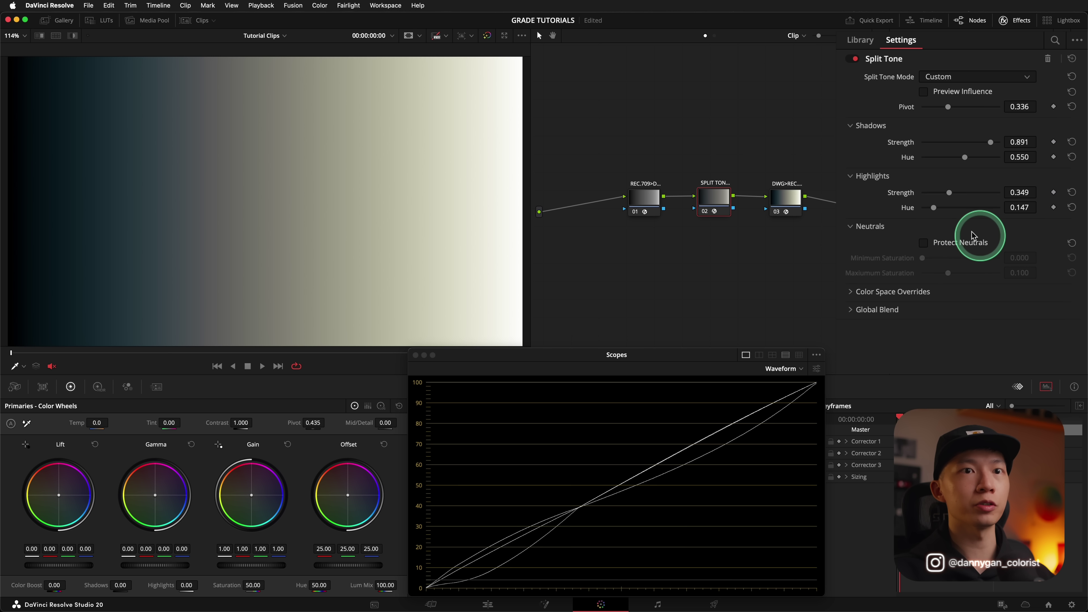
key(super+s)
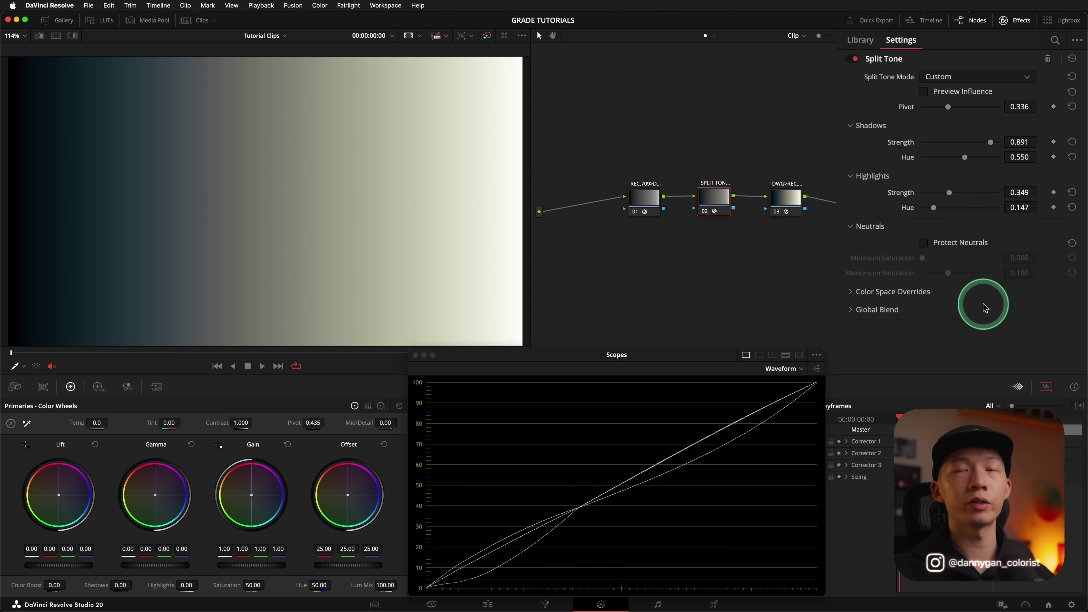
click(717, 199)
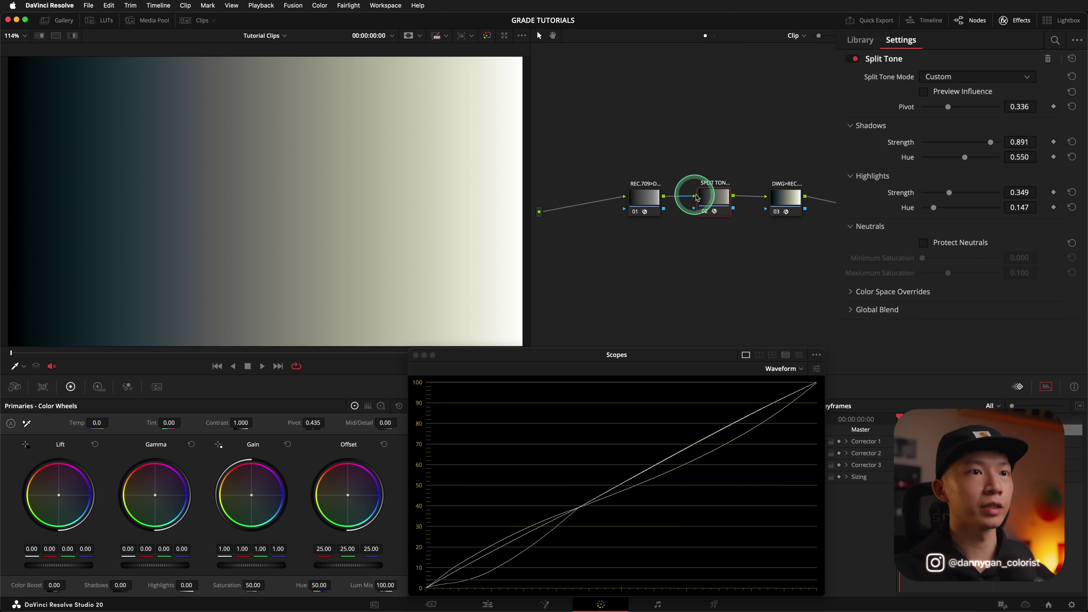
click(717, 200)
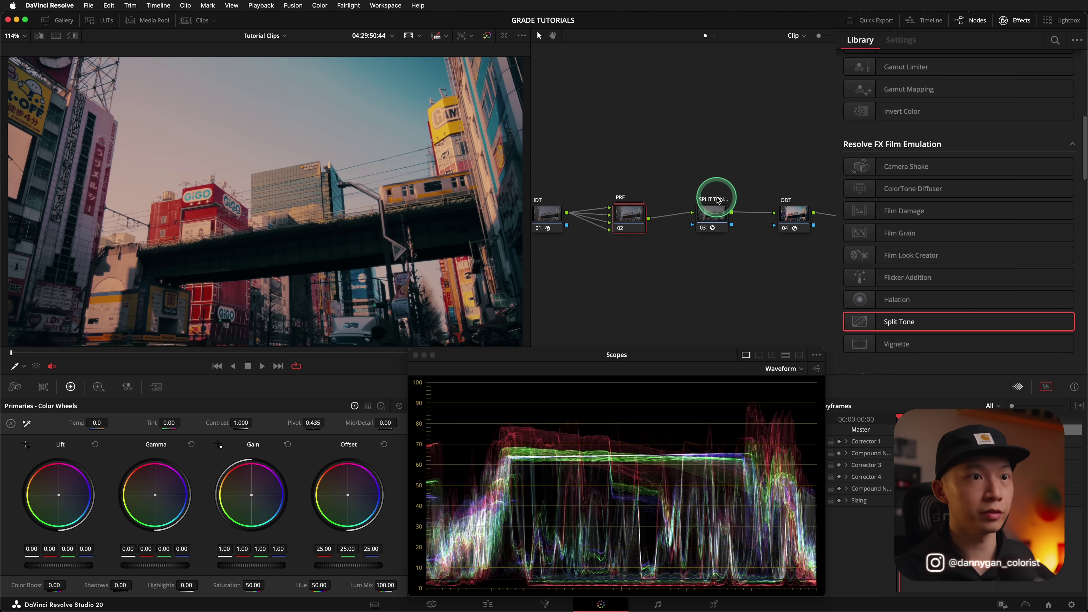
Bypass the city clip's Split Tone node briefly to compare the Custom look, then re-enable it.
click(717, 200)
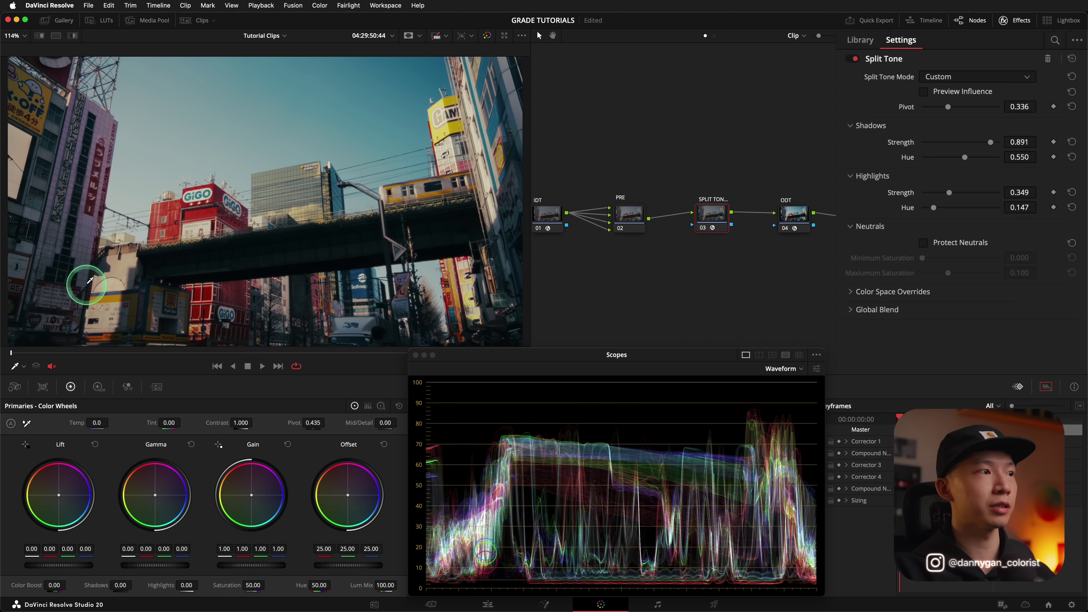
key(super+d)
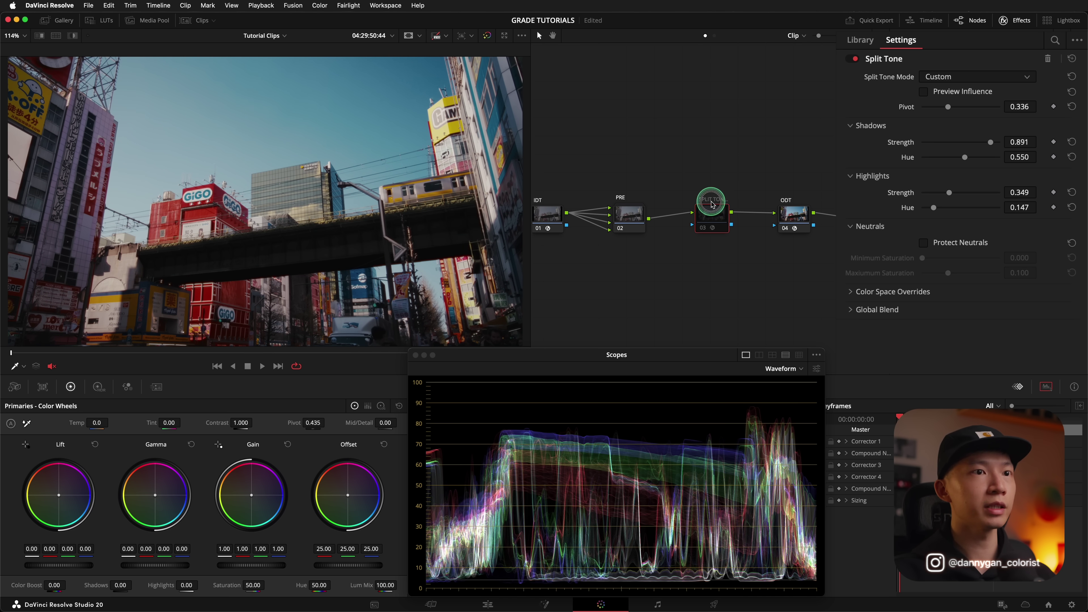
key(super+d)
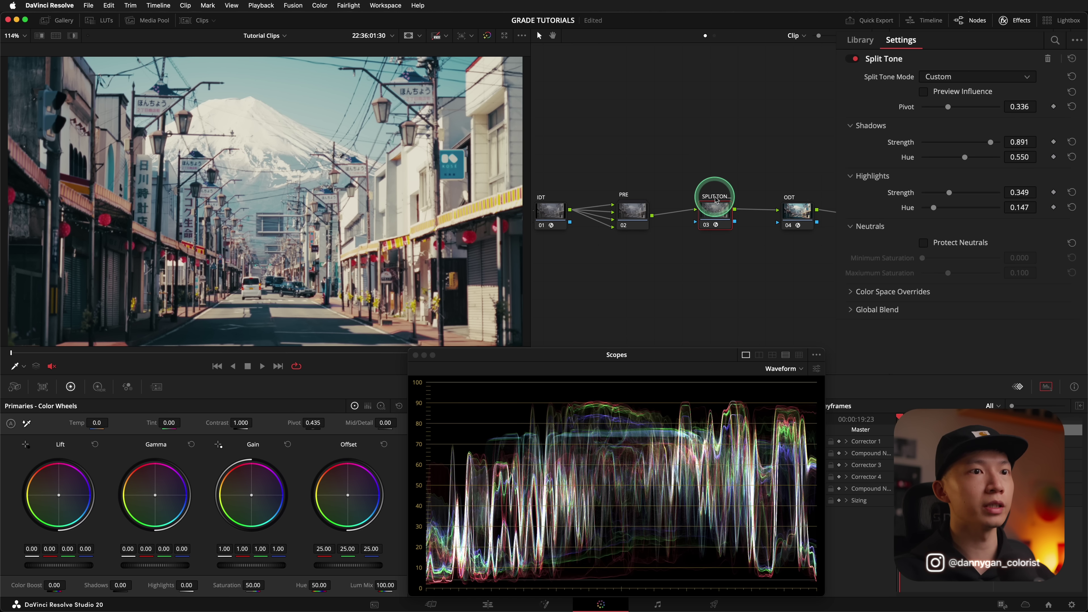
Toggle the street clip's Split Tone node off and on with Ctrl+D to compare.
key(ctrl+d)
key(ctrl+d)
key(ctrl+d)
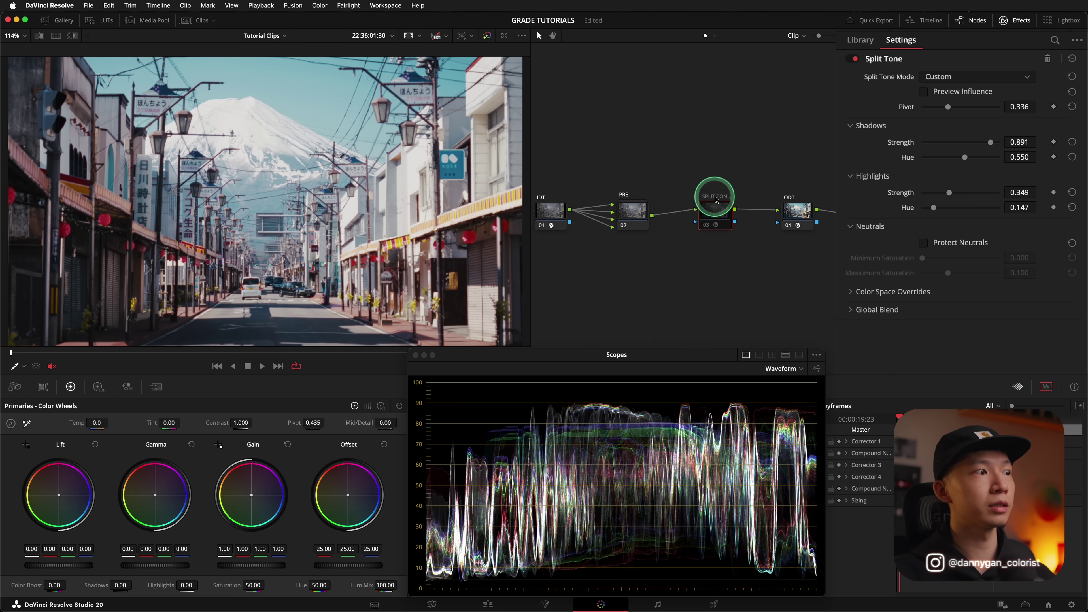
key(ctrl+d)
key(ctrl+d)
key(ctrl+d)
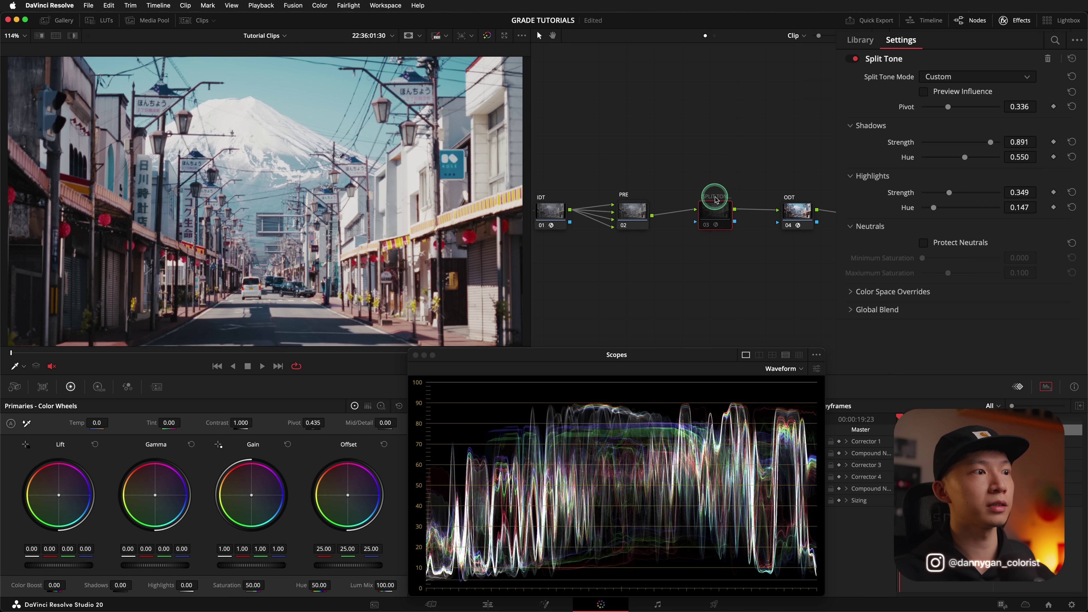
key(ctrl+d)
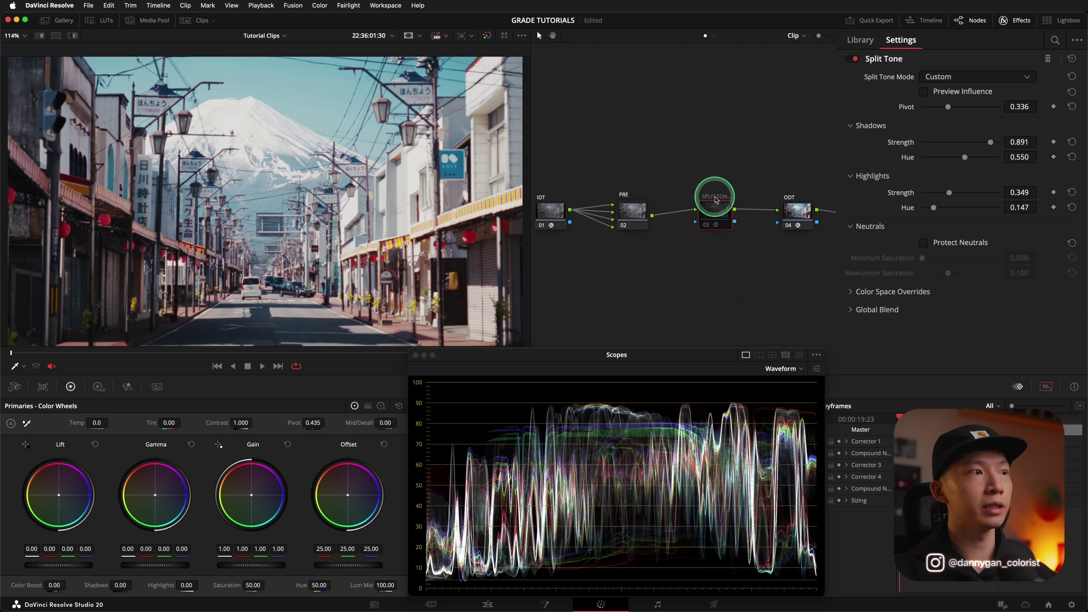
key(ctrl+d)
key(ctrl+d)
key(ctrl+d)
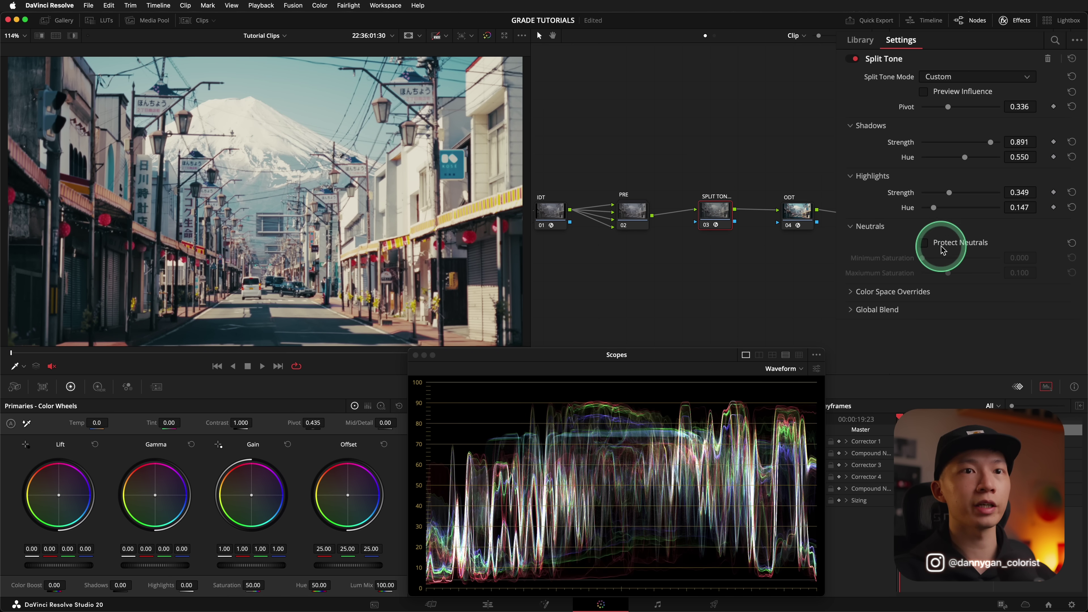
Turn on Protect Neutrals (saturation 0.000–0.100), toggling it repeatedly to compare neutral protection.
click(924, 243)
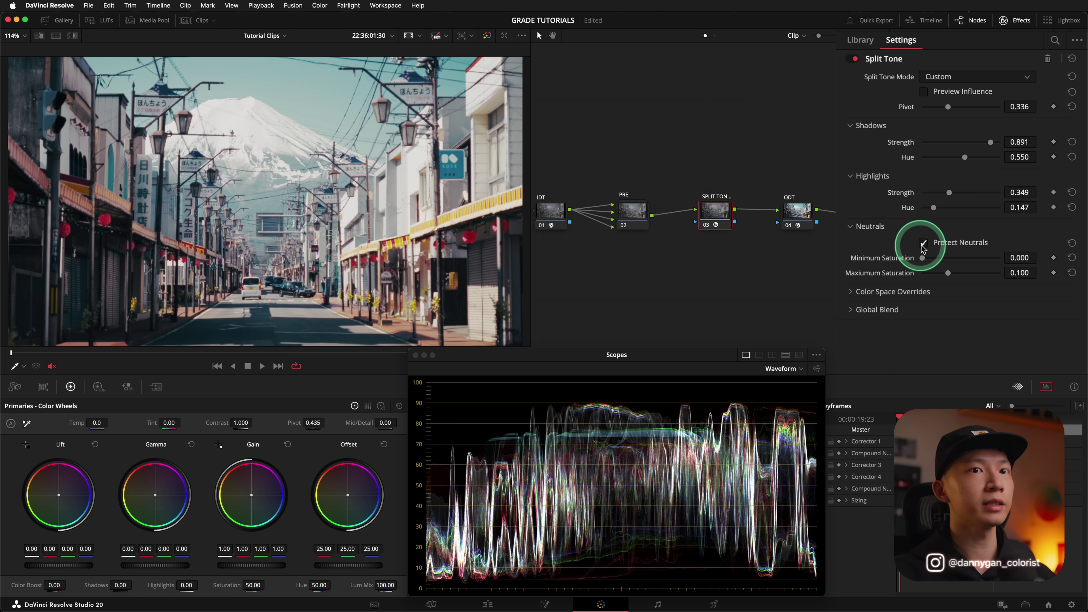
click(924, 244)
click(923, 243)
click(923, 244)
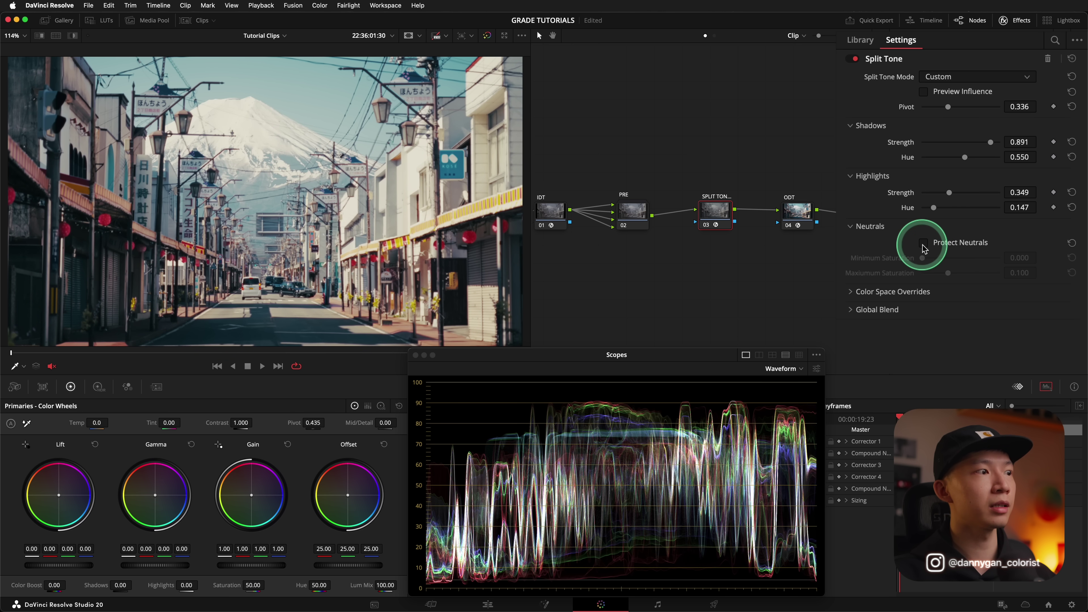
click(924, 243)
click(924, 244)
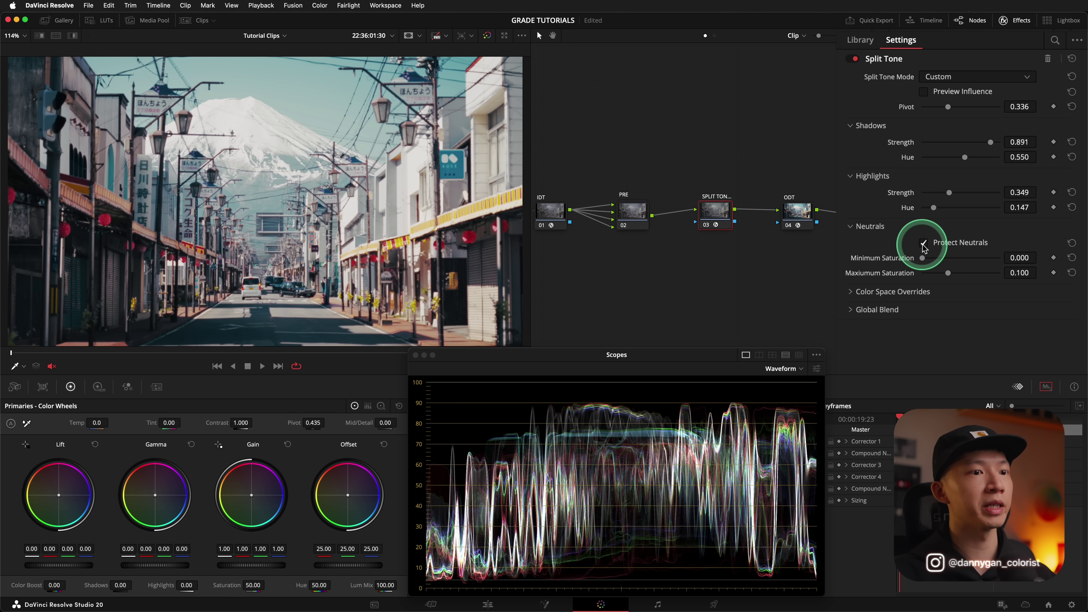
click(923, 243)
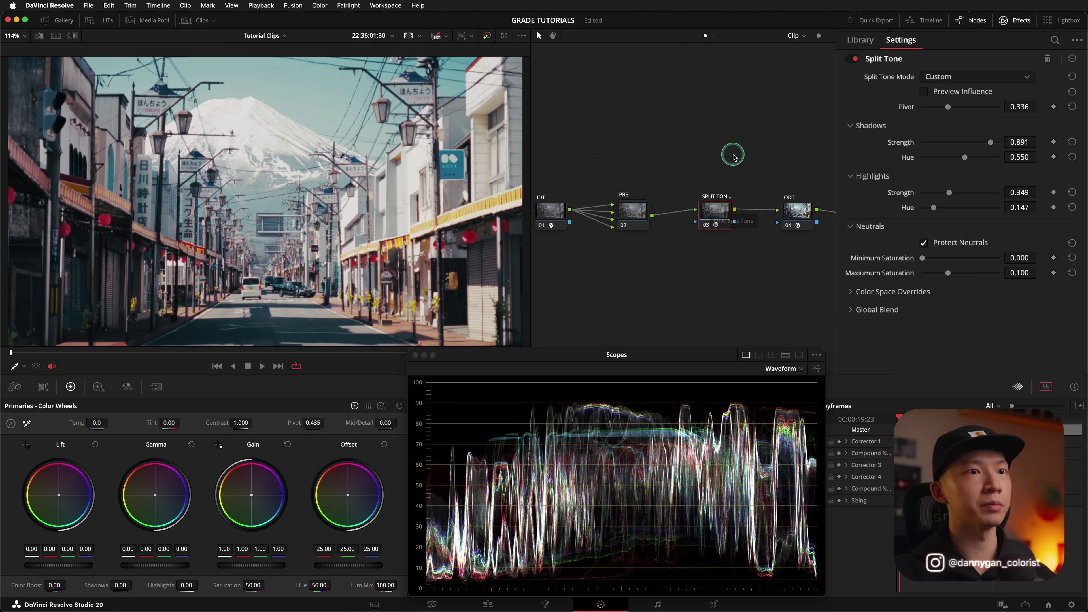
Toggle the Split Tone node on and off while zooming into the viewer to compare.
click(718, 200)
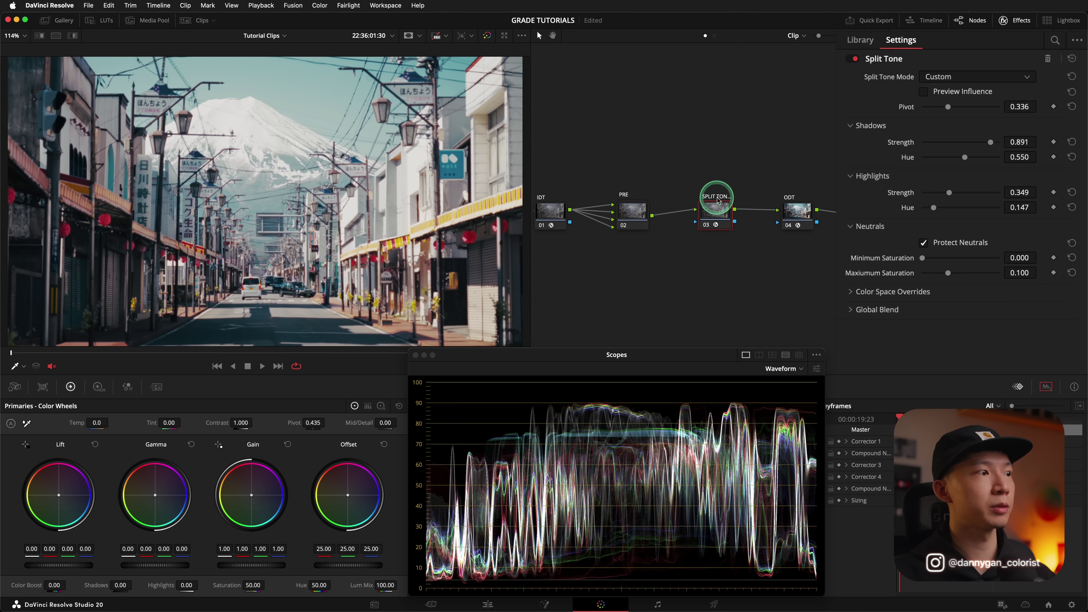
click(718, 200)
click(718, 200)
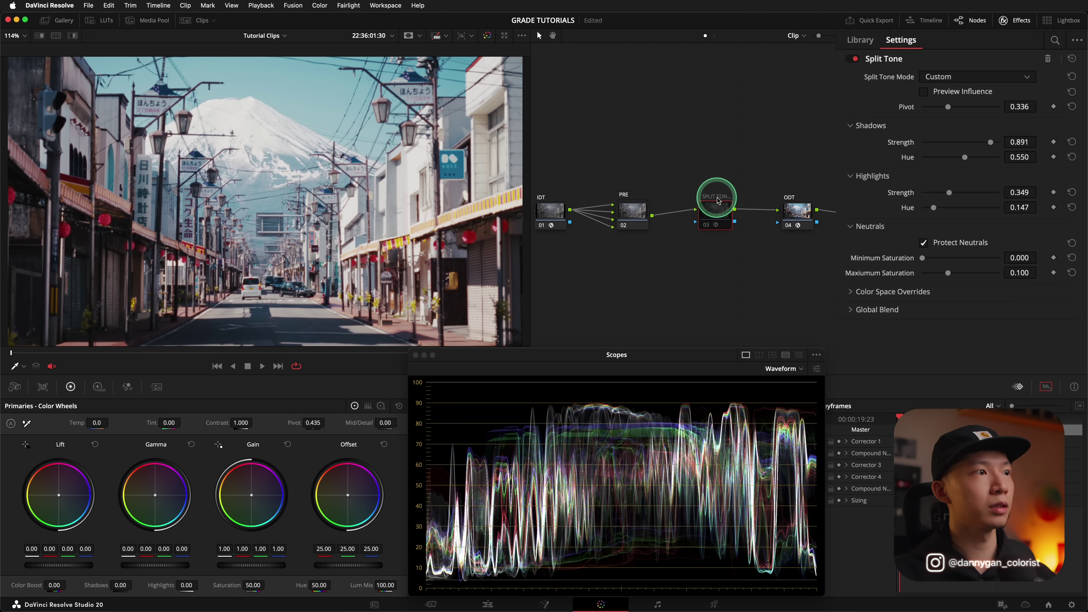
click(719, 200)
click(718, 200)
click(718, 200)
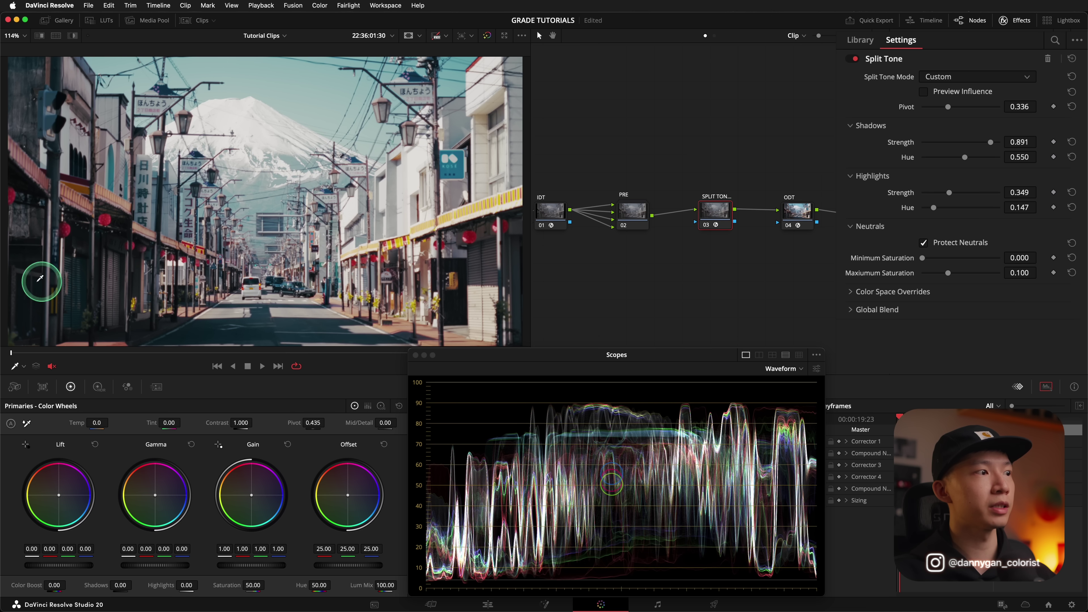
scroll(86, 276, up, 4)
scroll(71, 275, up, 1)
scroll(150, 255, left, 5)
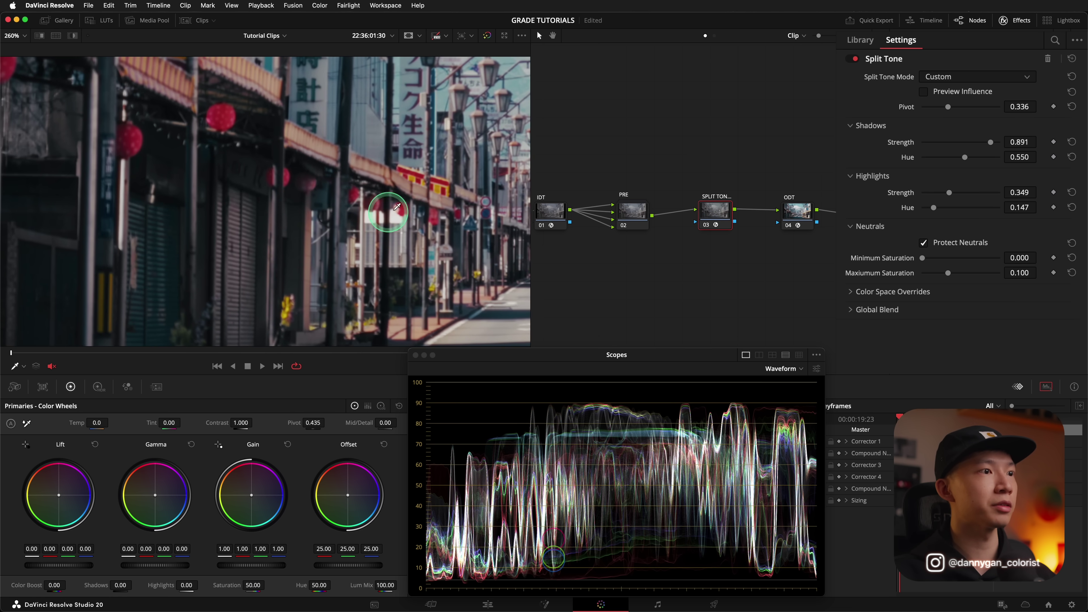
click(719, 201)
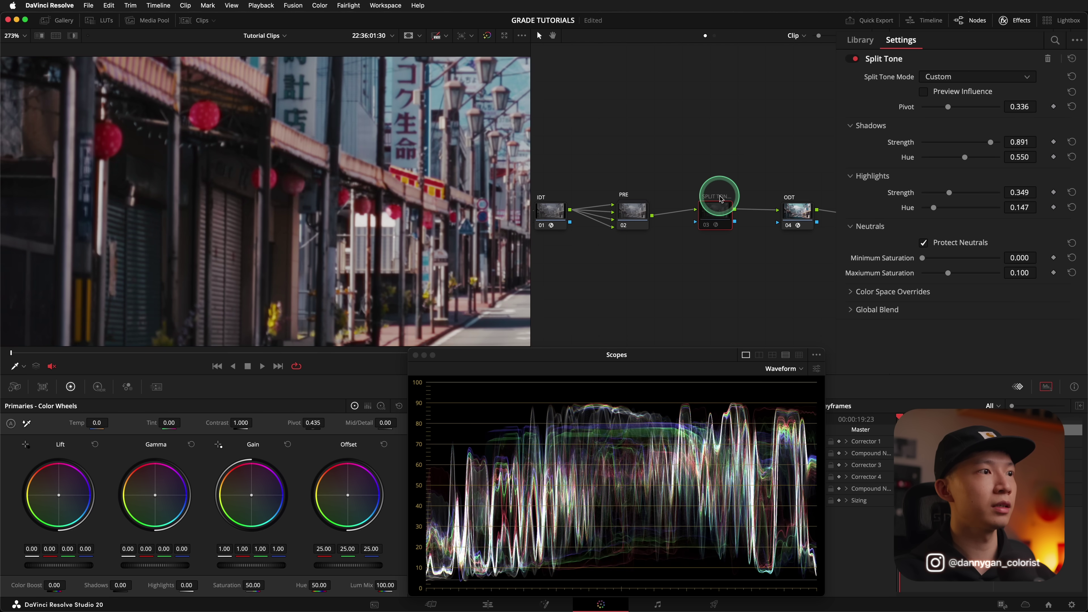